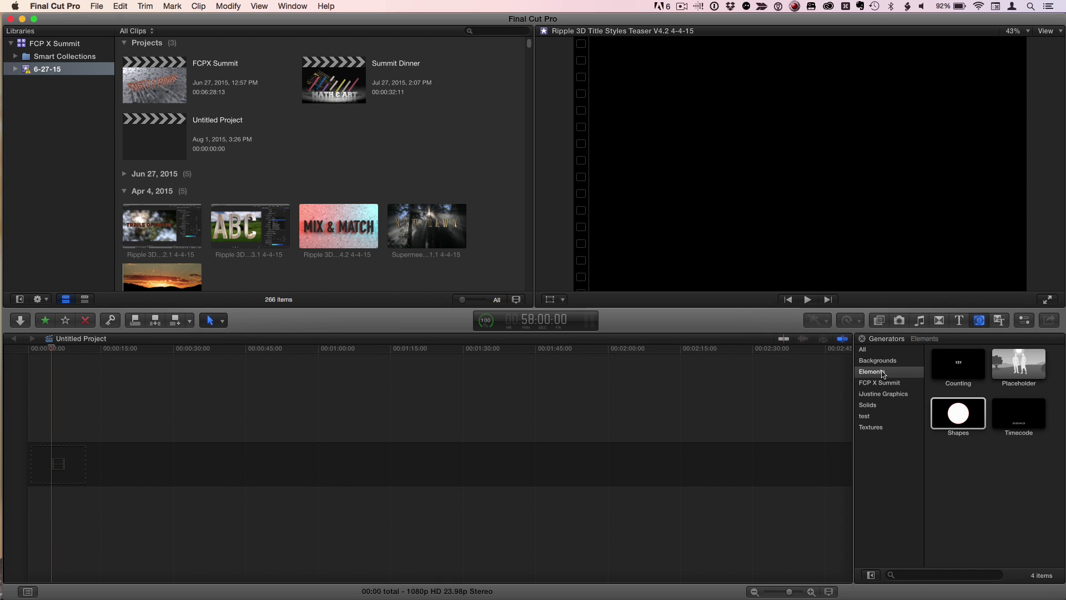
Append the Shapes generator to the Untitled Project timeline with 1080p HD settings.
click(960, 418)
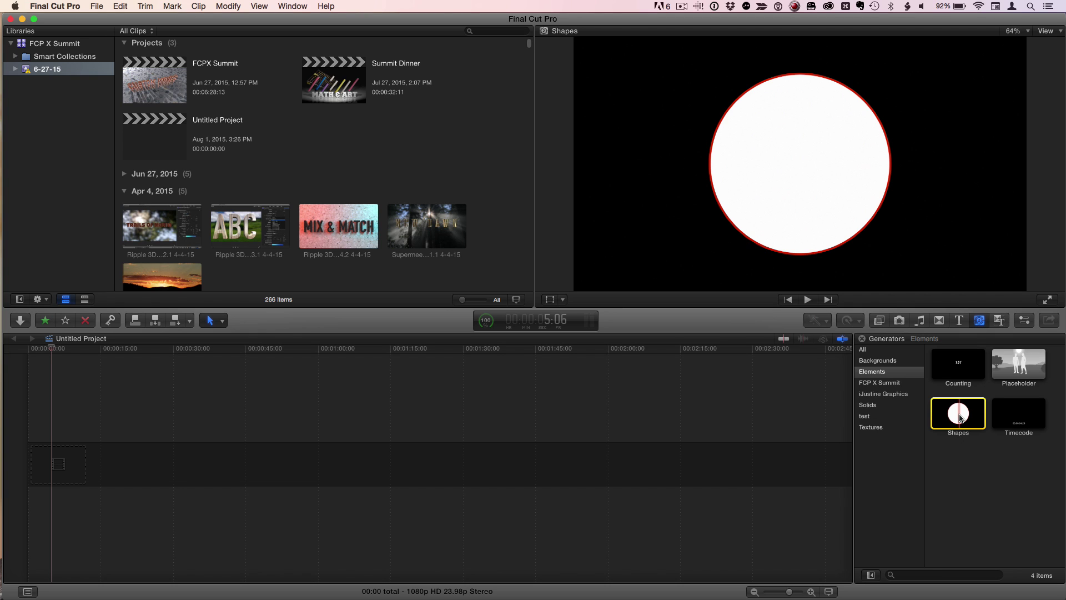
key(e)
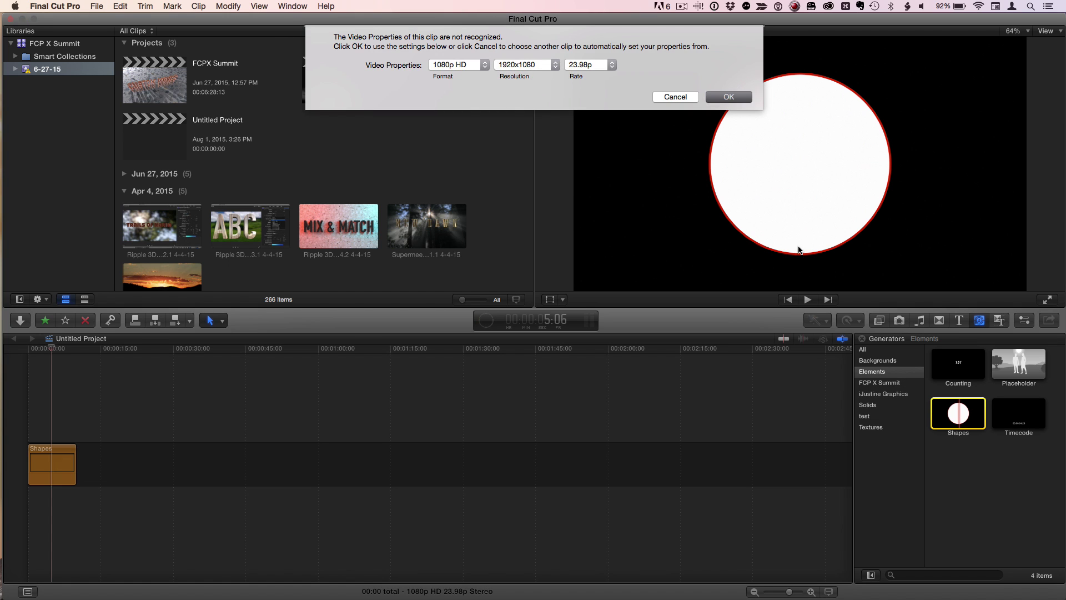
key(Return)
Fit the Shapes clip in the timeline and show its parameters in an enlarged viewer.
key(shift+z)
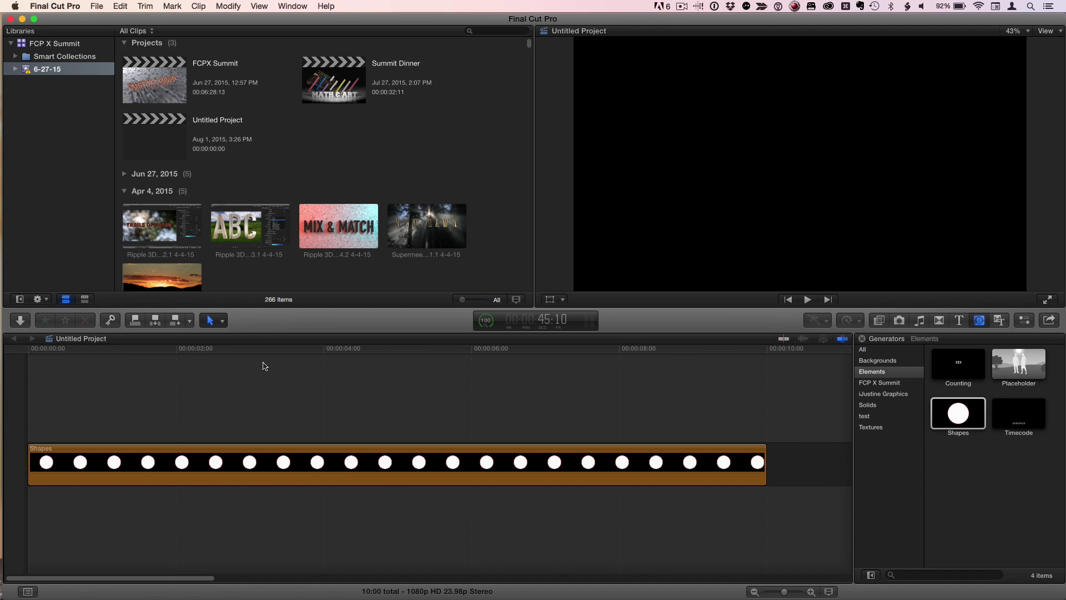
click(282, 357)
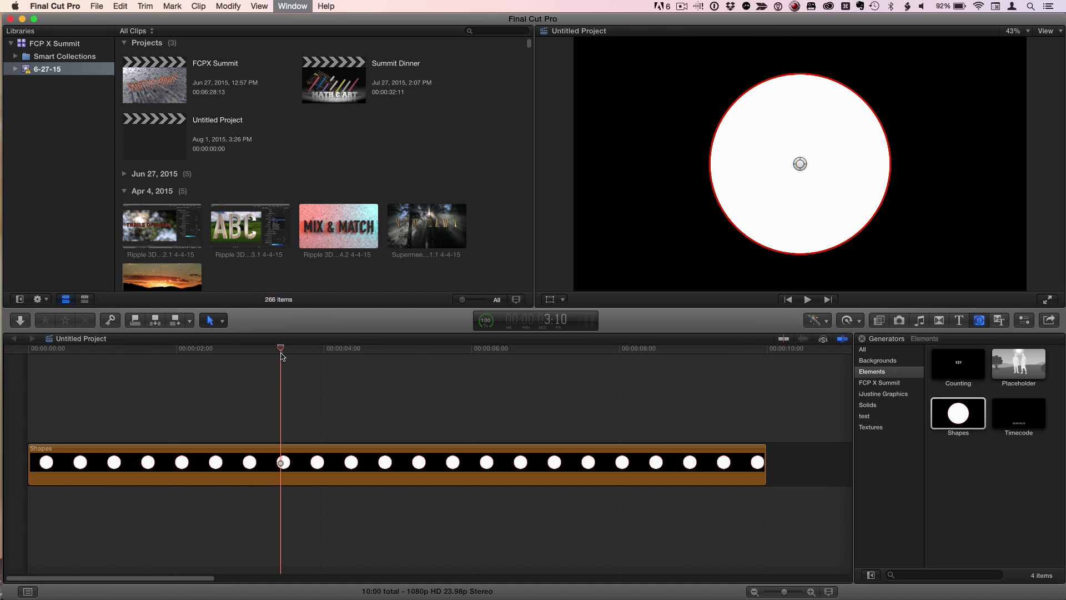
key(super+4)
key(ctrl+super+1)
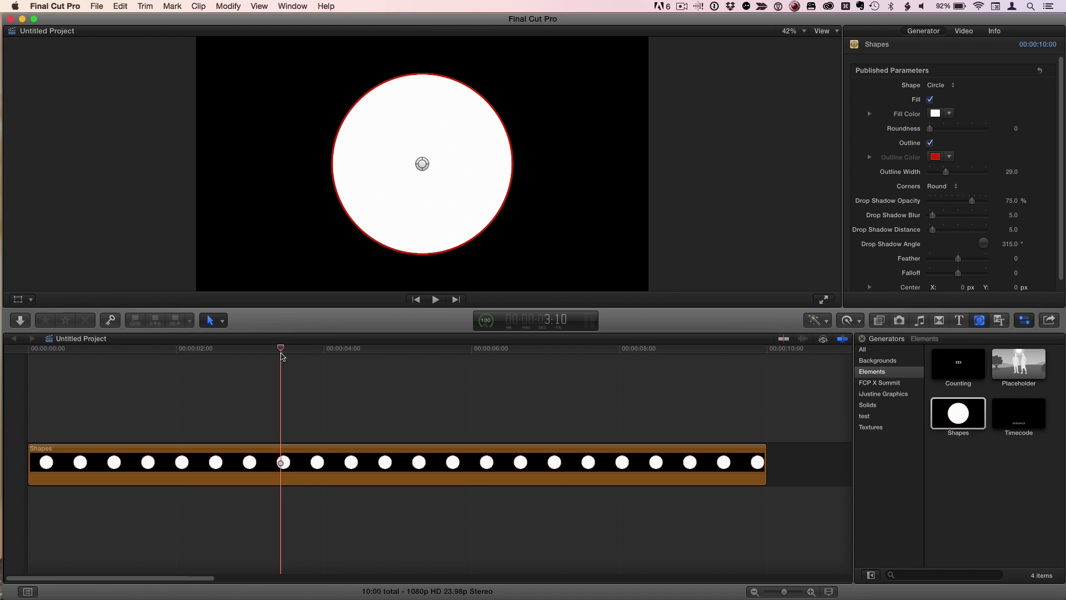
Change the Shapes circle to a square with a 46.57-wide yellow-green outline.
click(946, 91)
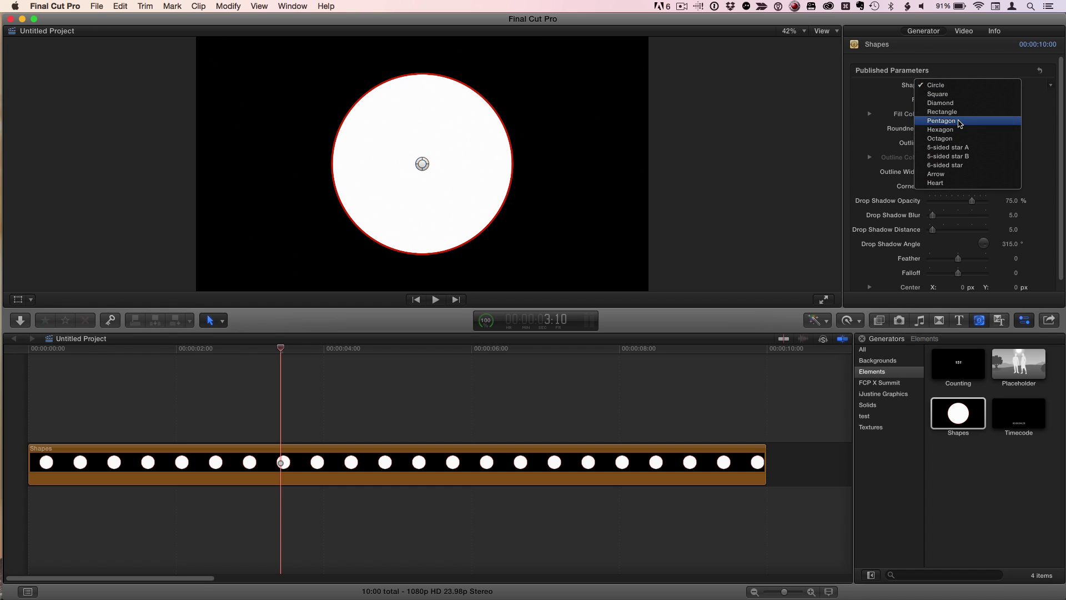
click(960, 96)
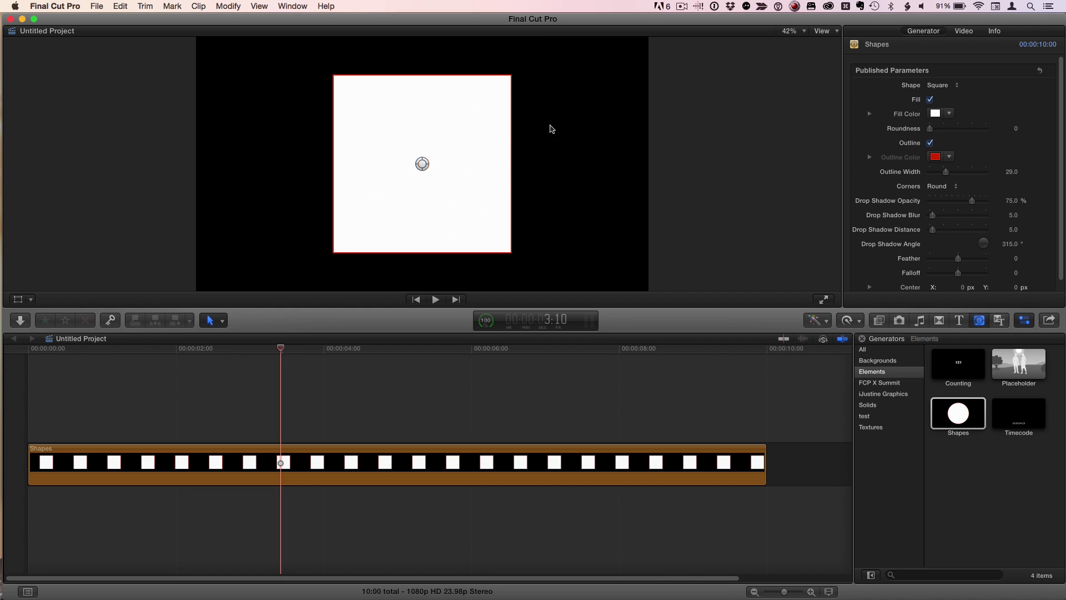
drag(947, 174, 1001, 186)
click(949, 158)
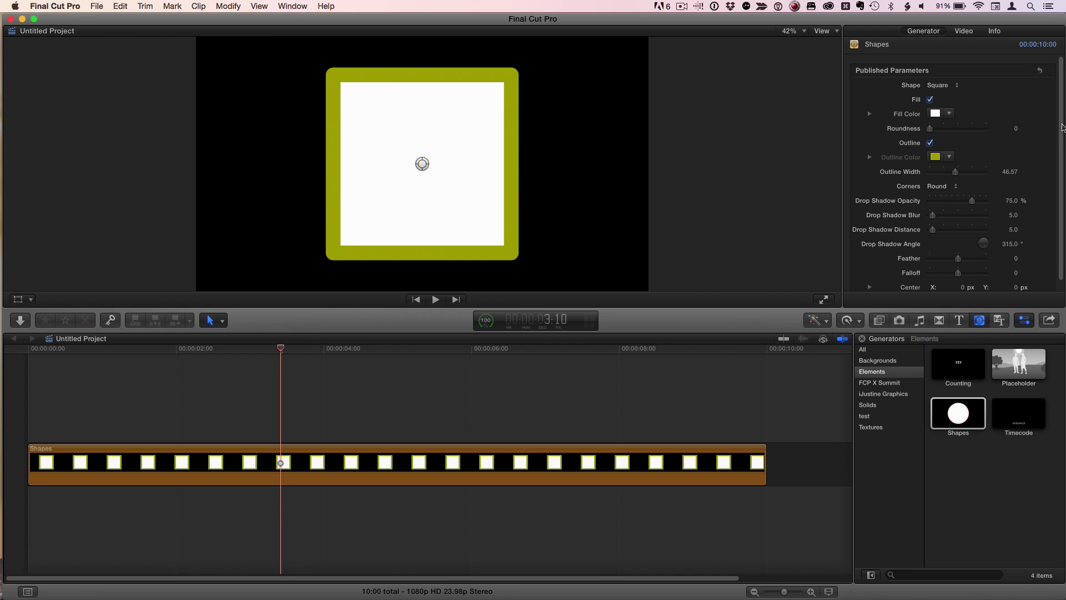
drag(1062, 127, 1054, 105)
click(964, 31)
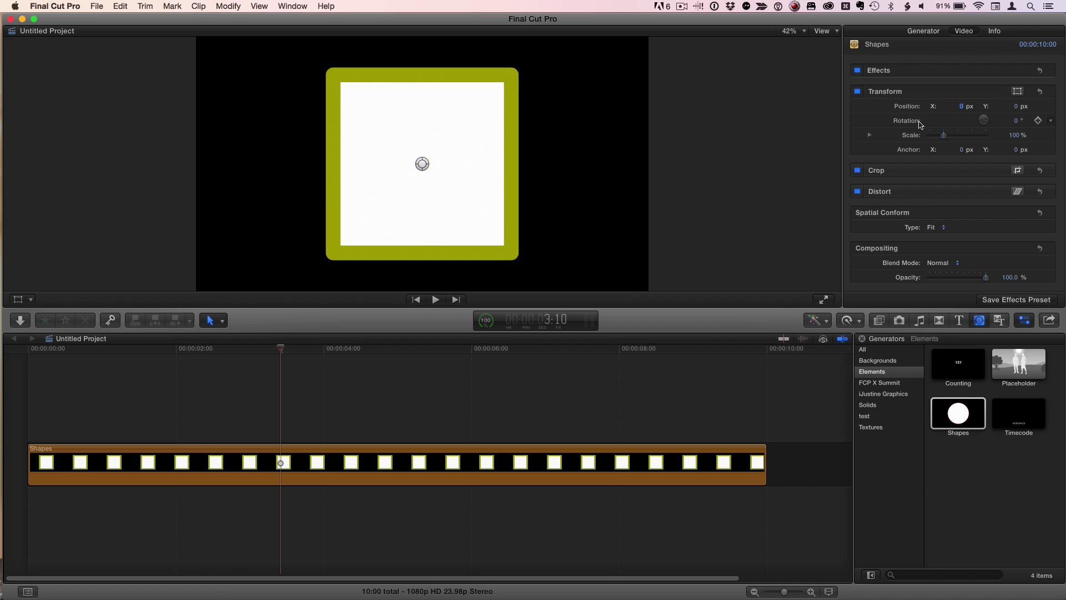
Set the square's Scale X to 58.76% in the Transform settings.
click(870, 136)
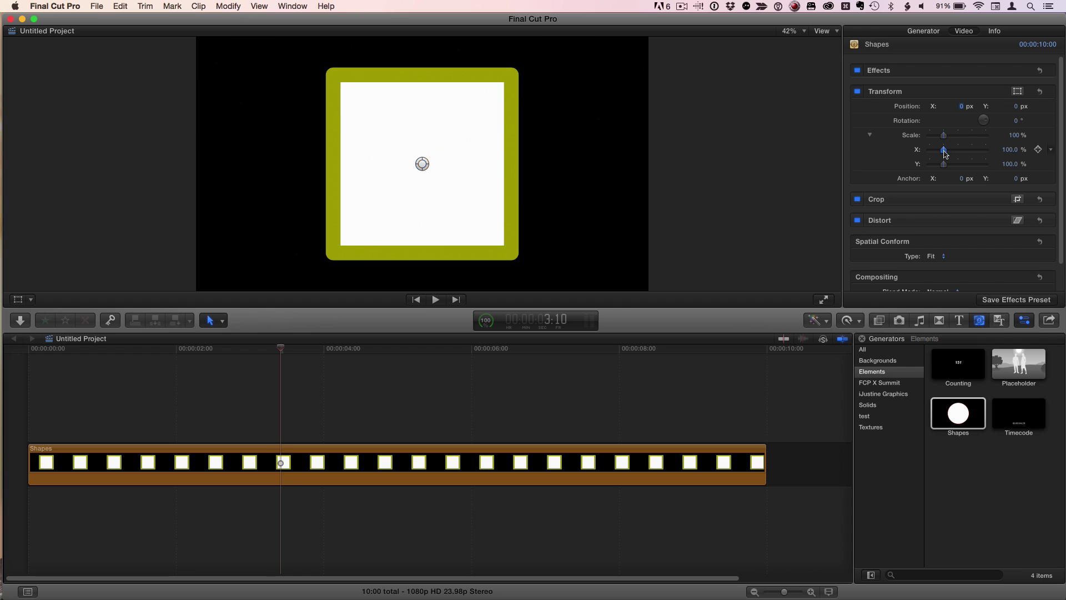
mouse_move(945, 154)
mouse_down()
mouse_move(966, 154)
mouse_move(934, 154)
mouse_move(969, 155)
mouse_move(938, 160)
mouse_up()
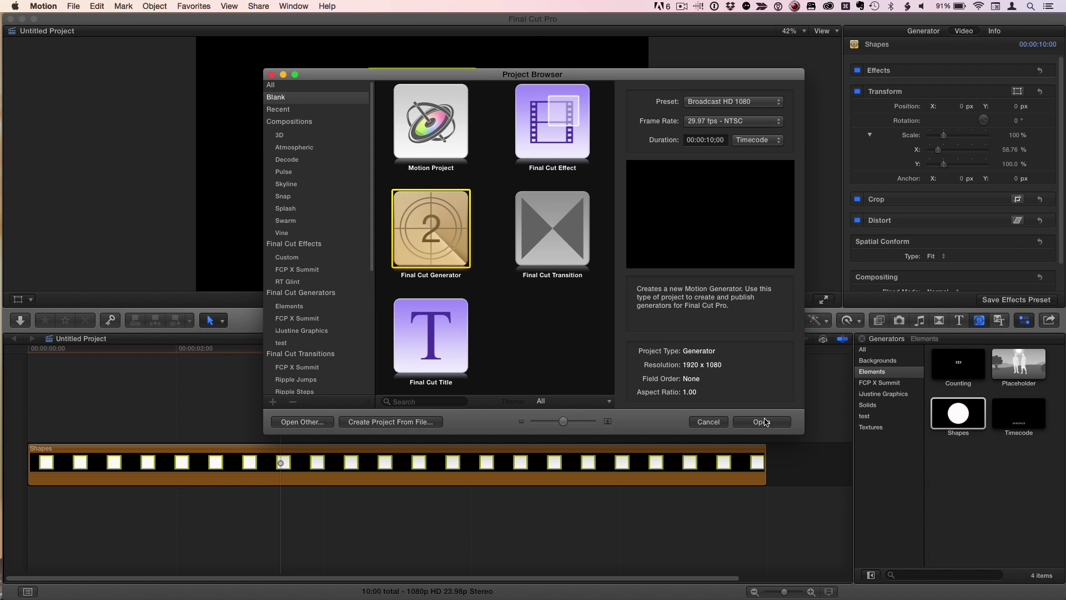
Create a Broadcast HD 1080 Final Cut Generator project and maximise the Motion window.
click(761, 422)
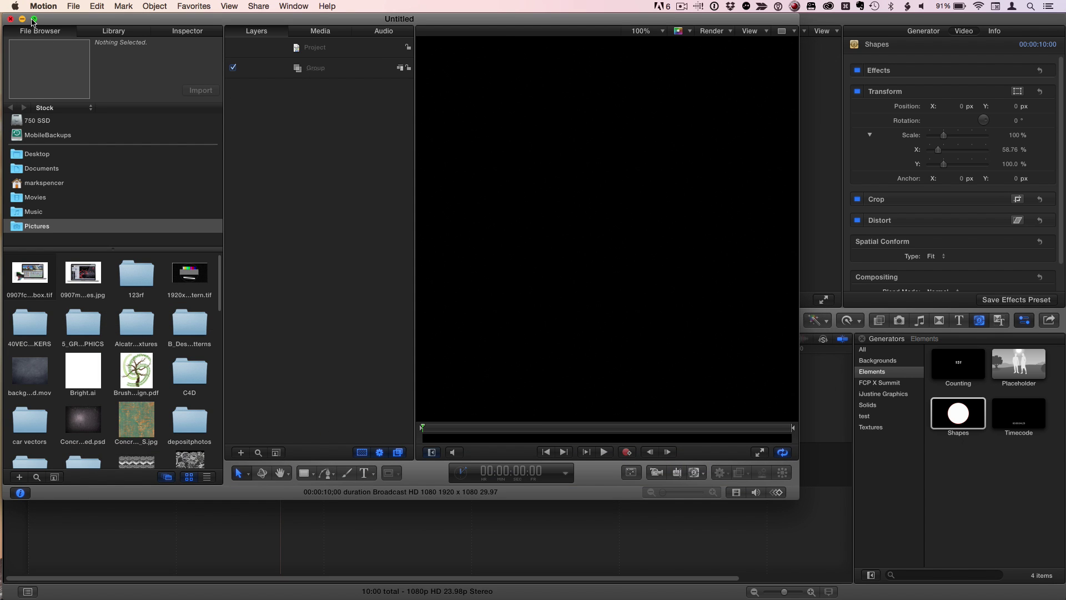
click(33, 19)
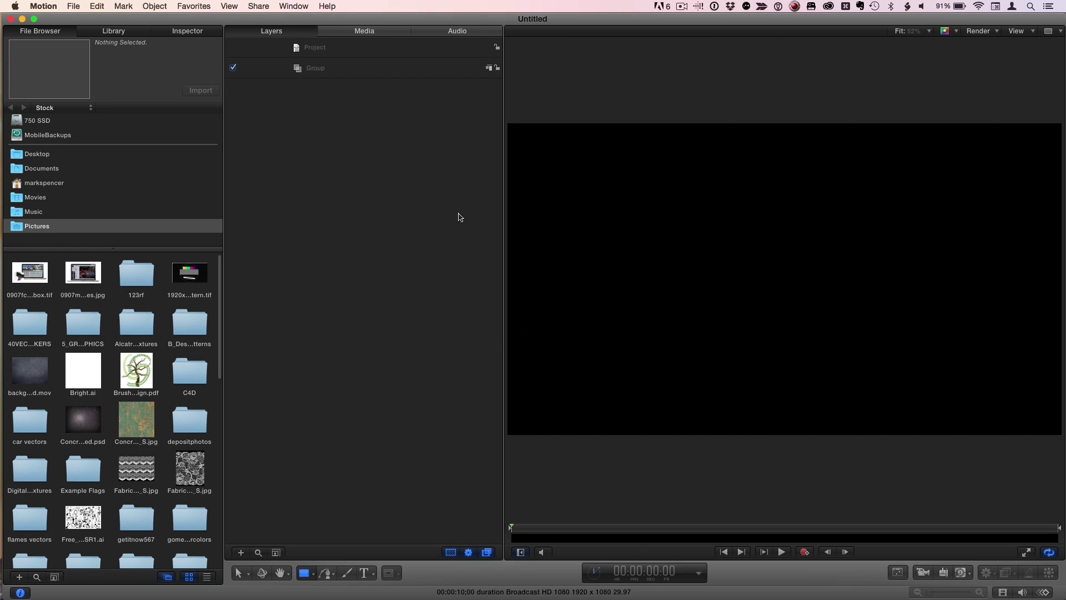
Draw a white square with the Rectangle tool and centre it on the canvas.
drag(659, 221, 830, 296)
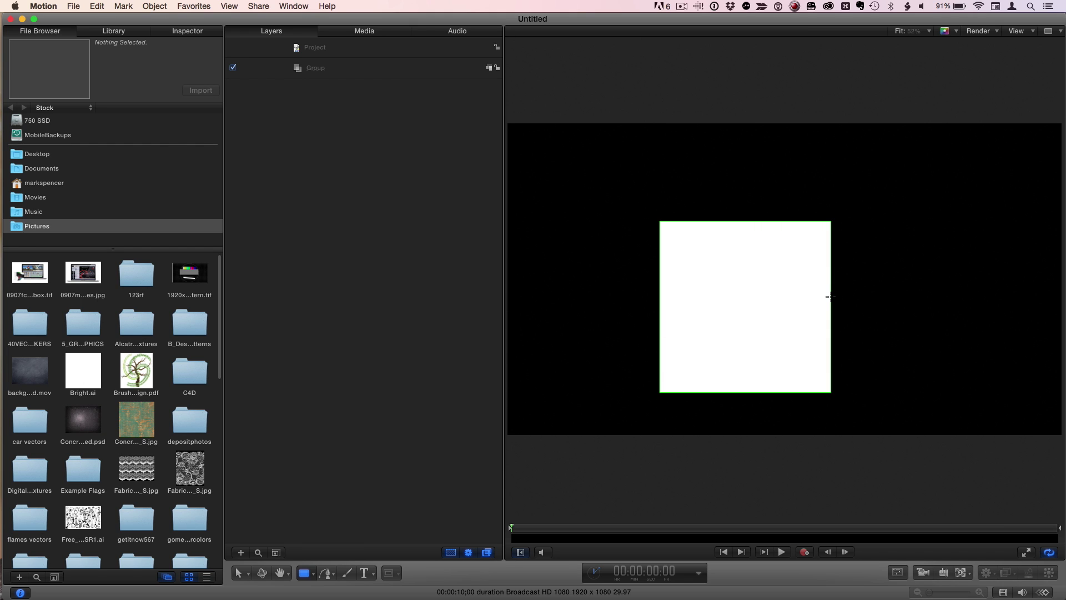
key(s)
key(super+3)
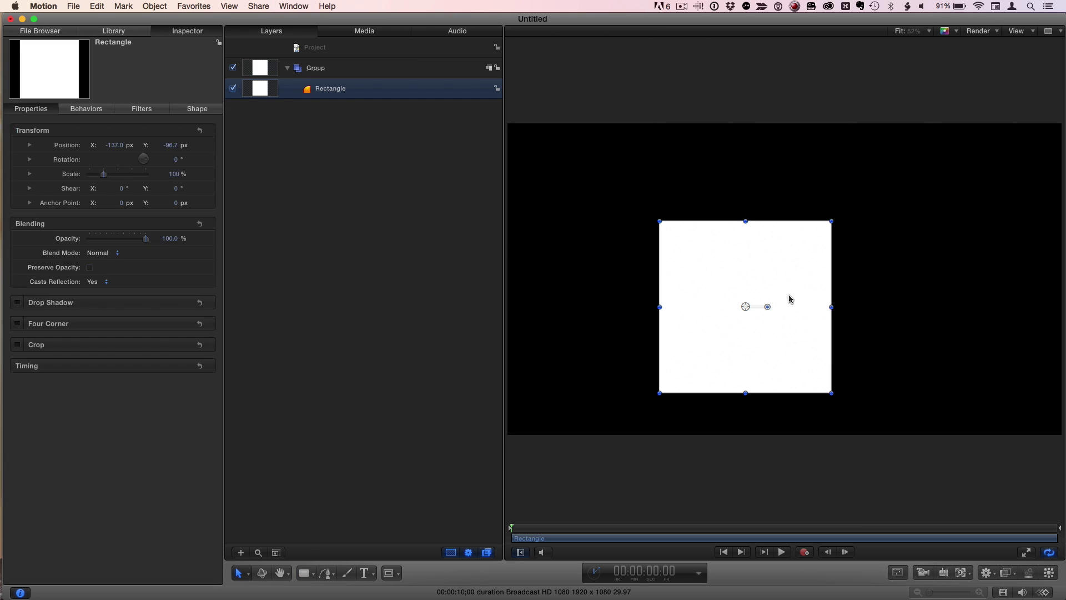
click(200, 131)
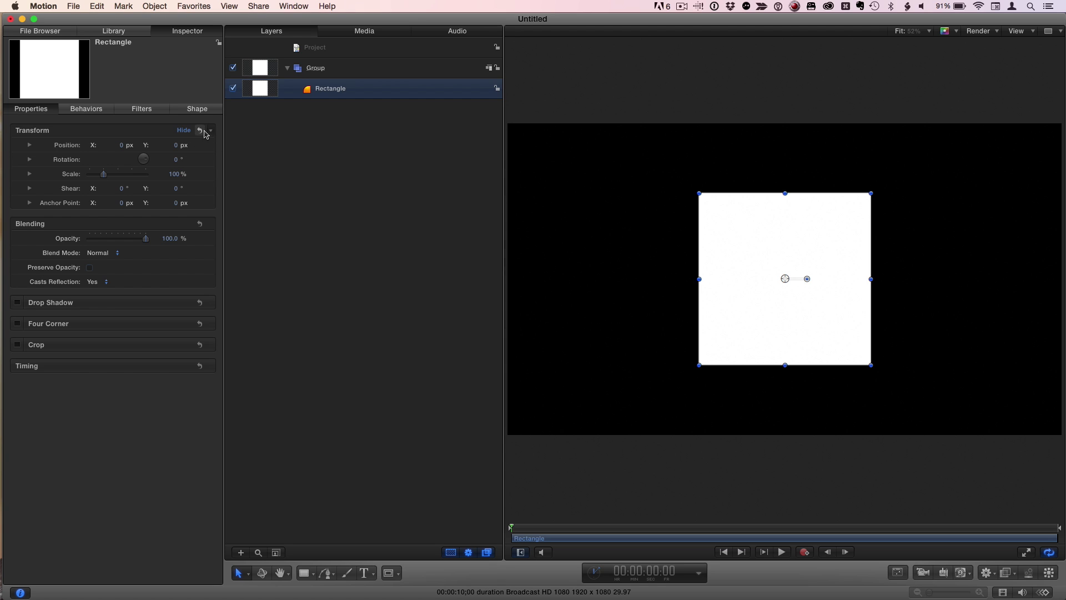
Turn on the square's outline, colour it red and set its width to 45.
click(192, 109)
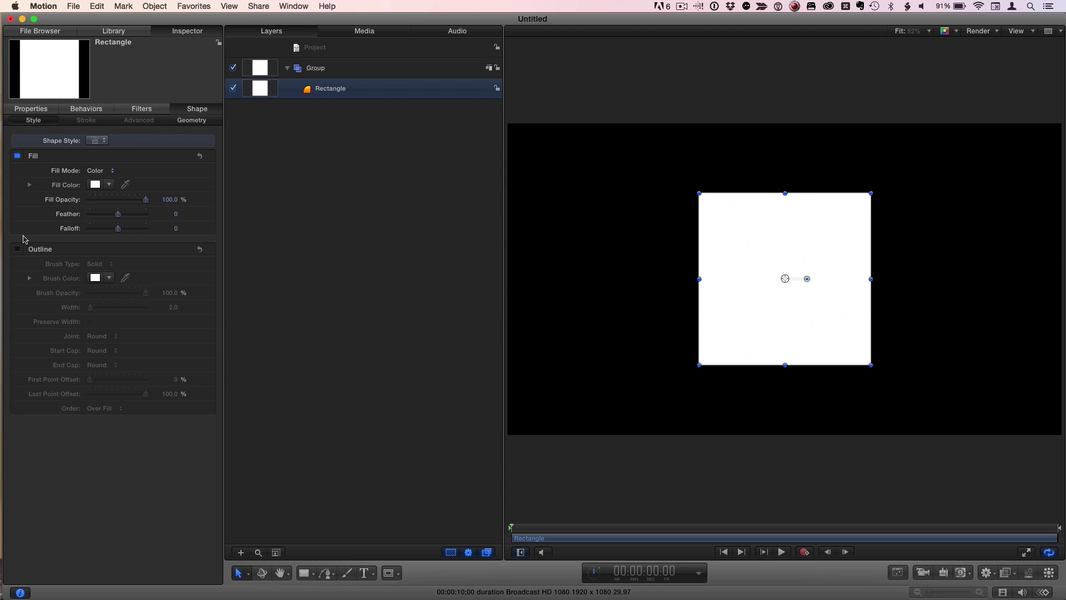
click(17, 249)
click(107, 279)
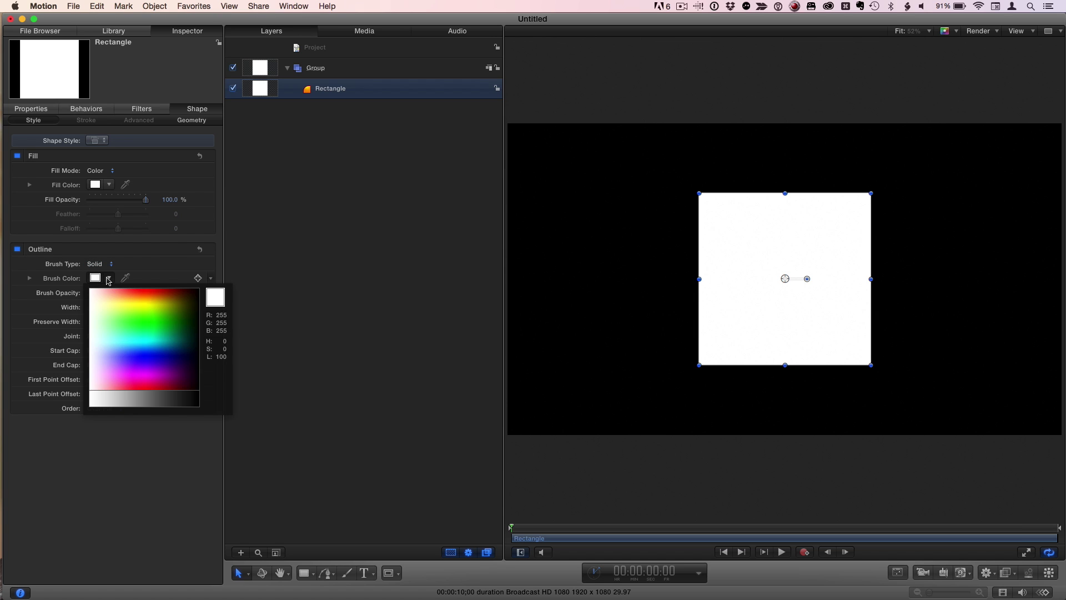
click(103, 294)
drag(92, 309, 116, 312)
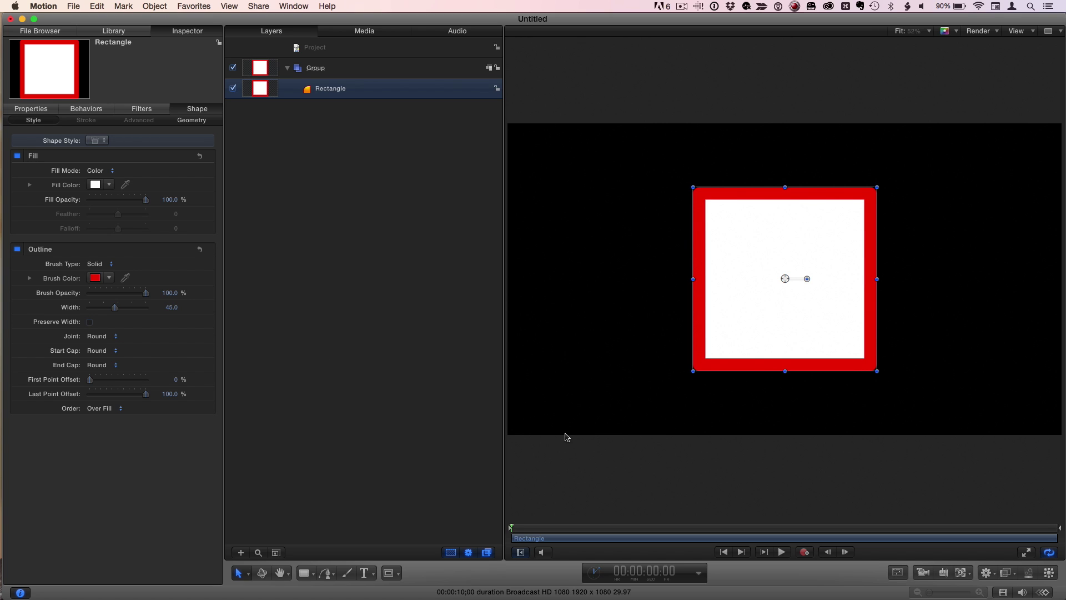
right_click(775, 324)
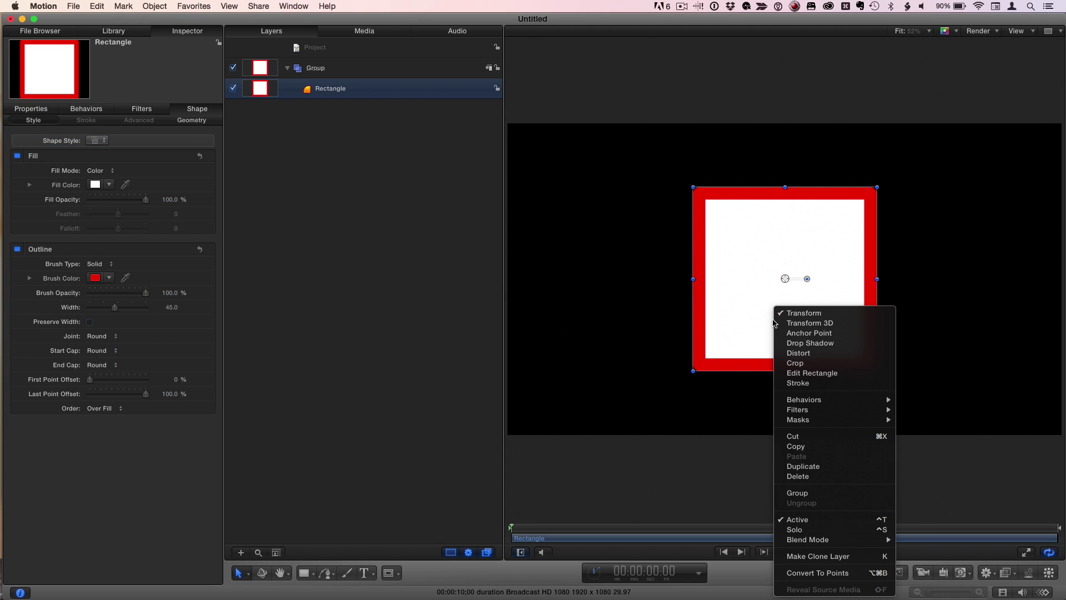
Switch to Edit Rectangle mode, try widening the left edge, then undo back to the square.
click(800, 374)
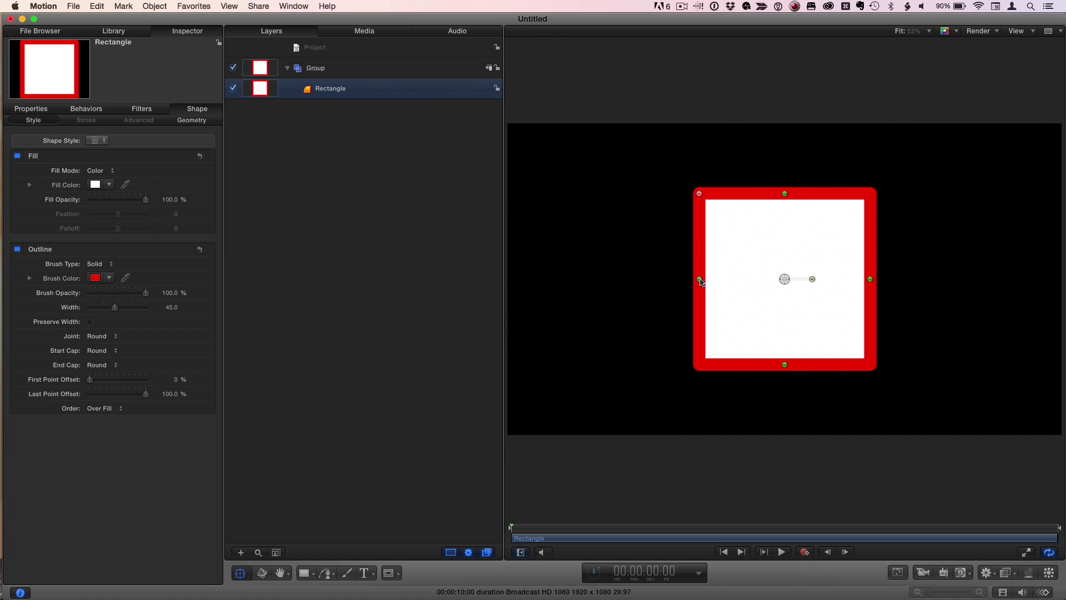
drag(700, 281, 615, 260)
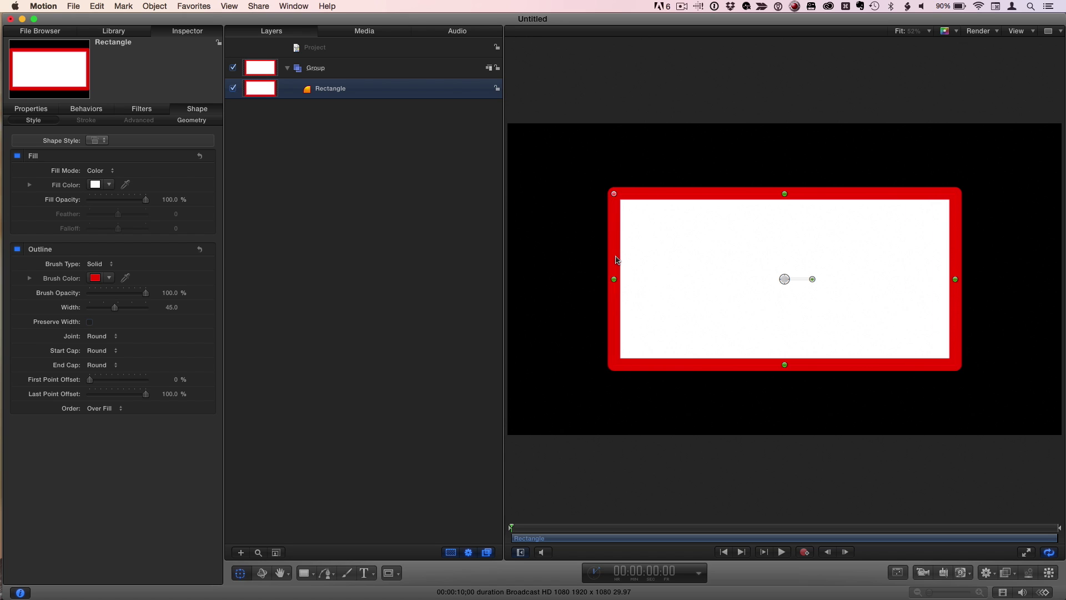
key(super+z)
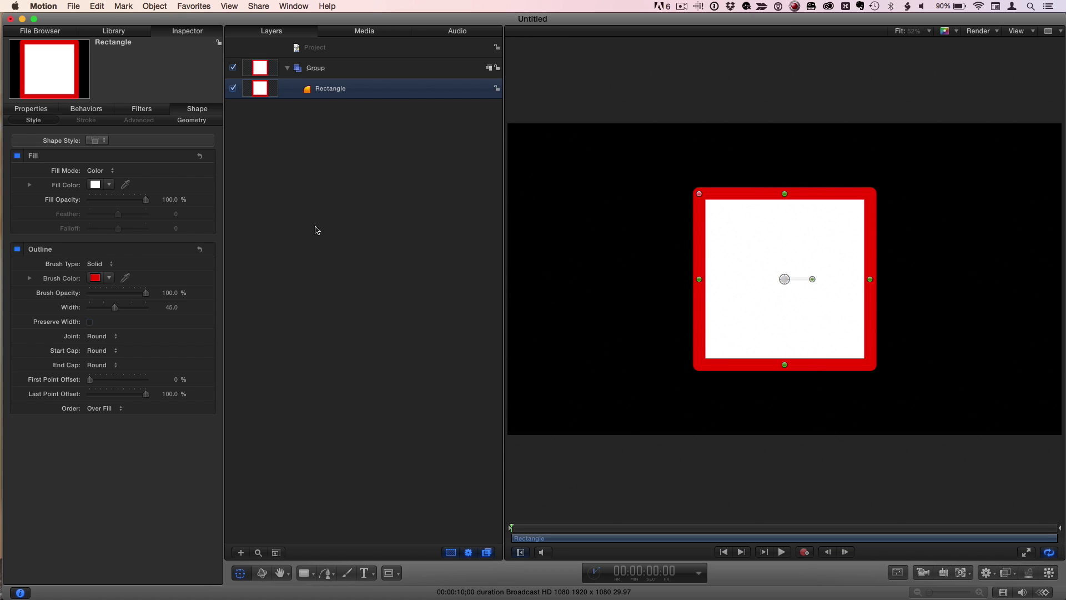
Trial Roundness and Width in Geometry, expose Width/Height, and restore the 591.6 square.
click(192, 120)
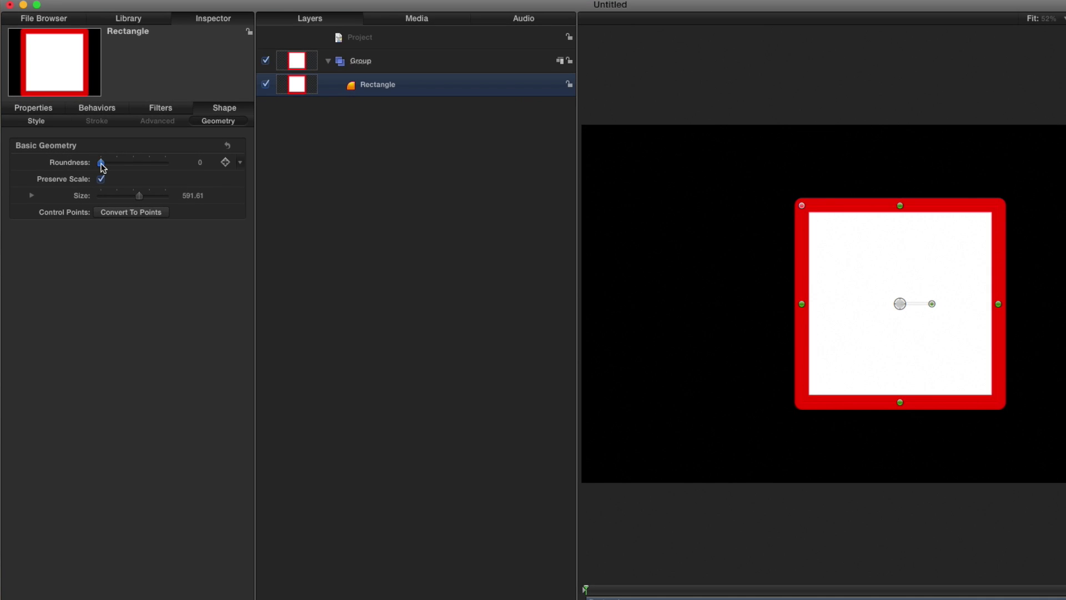
mouse_move(103, 167)
mouse_down()
mouse_move(191, 171)
mouse_move(100, 162)
mouse_up()
mouse_move(802, 209)
mouse_down()
mouse_move(844, 205)
mouse_move(788, 207)
mouse_move(897, 206)
mouse_move(800, 206)
mouse_up()
click(31, 196)
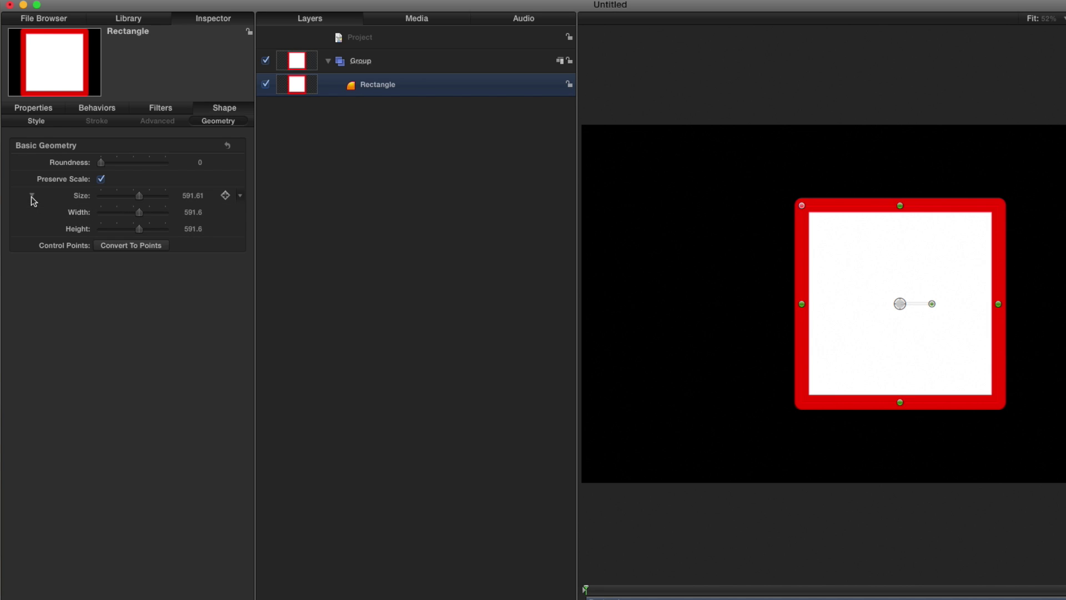
mouse_move(139, 213)
mouse_down()
mouse_move(109, 212)
mouse_move(165, 222)
mouse_move(122, 222)
mouse_move(144, 222)
mouse_up()
key(super+z)
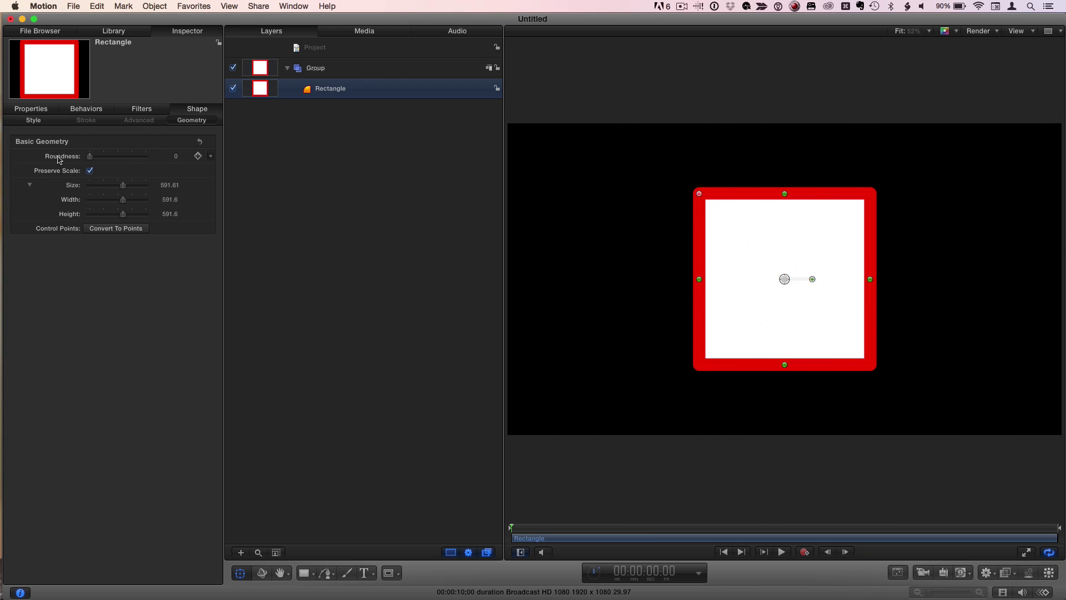
Publish the rectangle's Roundness and Size parameters.
right_click(60, 159)
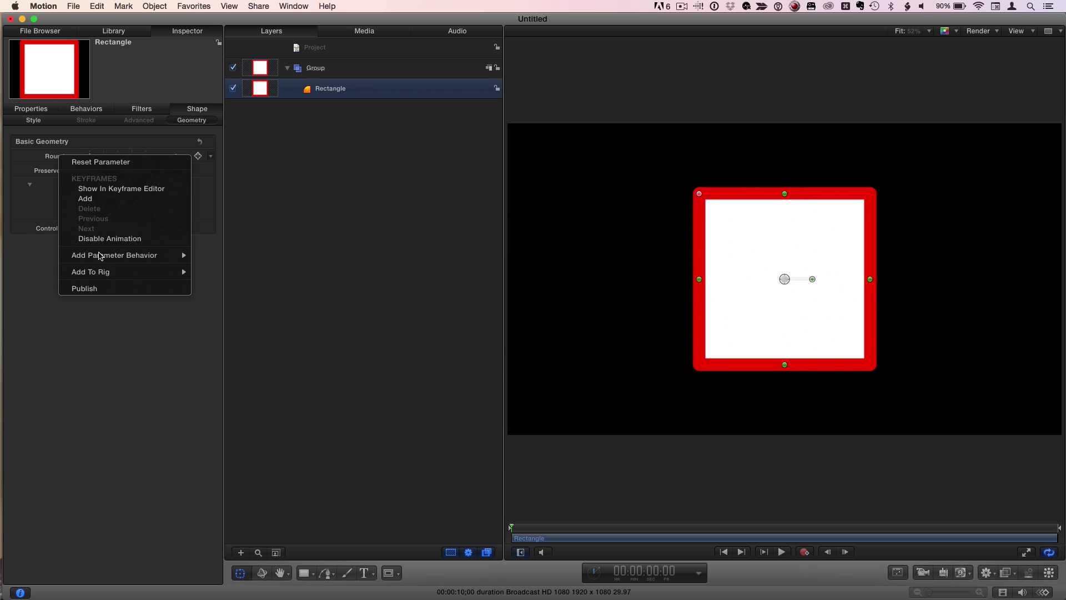
click(84, 288)
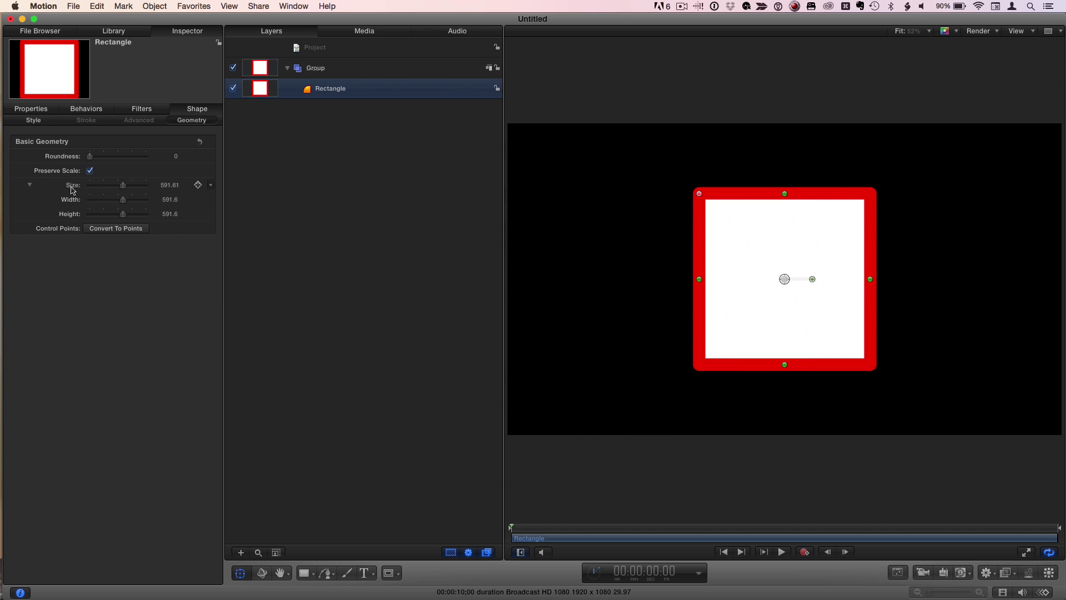
right_click(71, 190)
click(112, 320)
Publish Fill Color, Brush Color, outline Width and Fill Opacity from the Style settings.
click(34, 120)
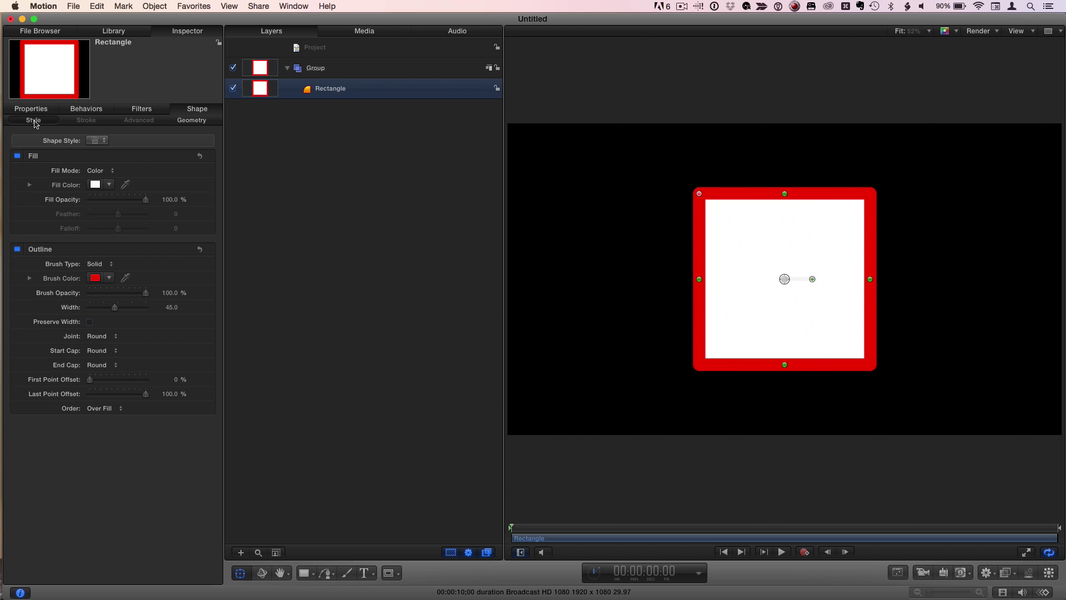
right_click(67, 187)
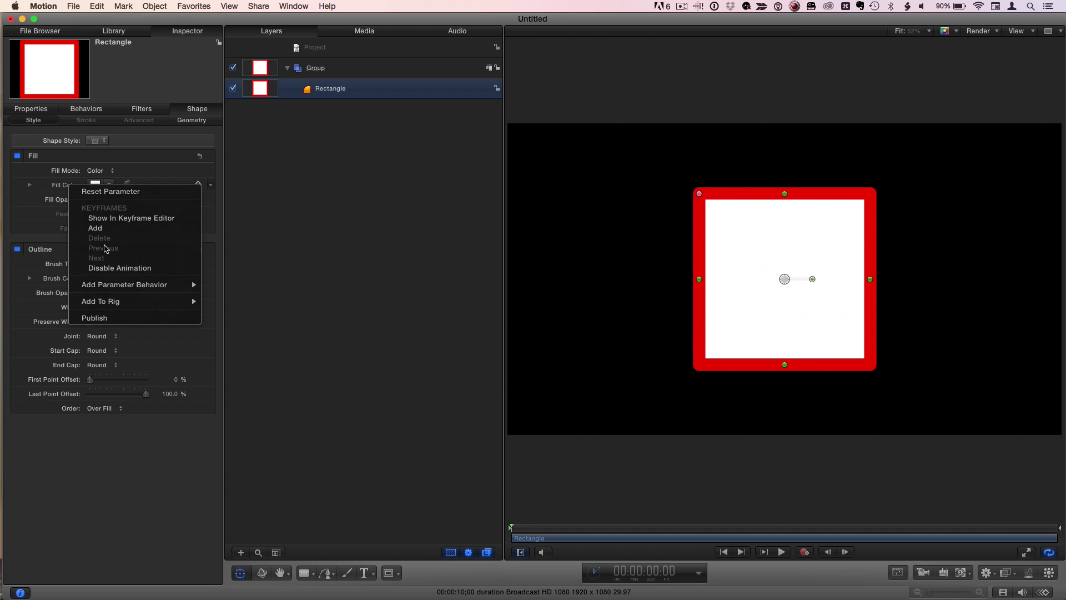
click(105, 317)
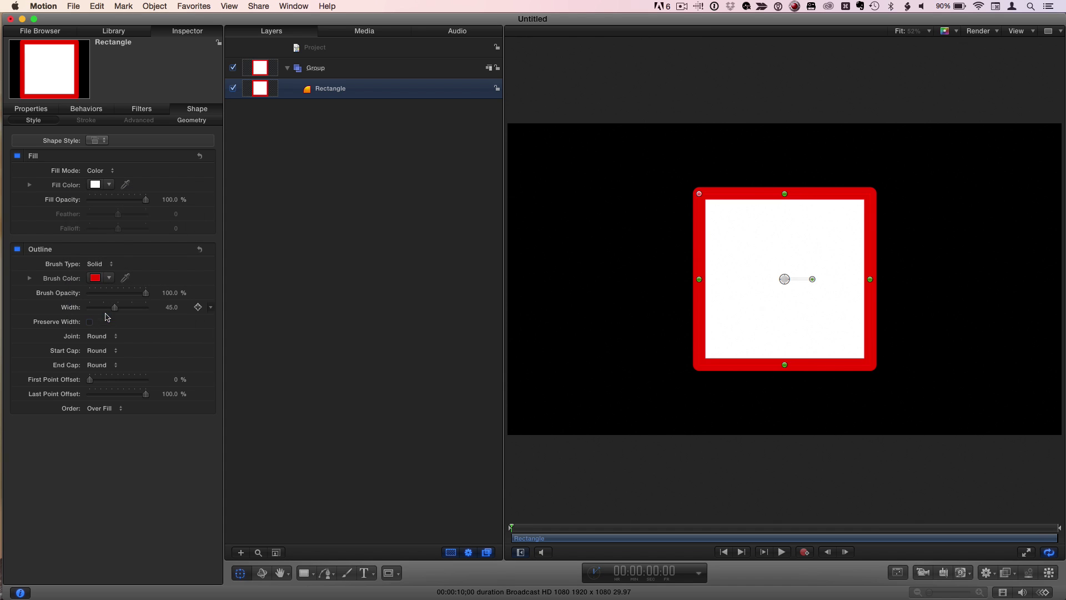
right_click(69, 284)
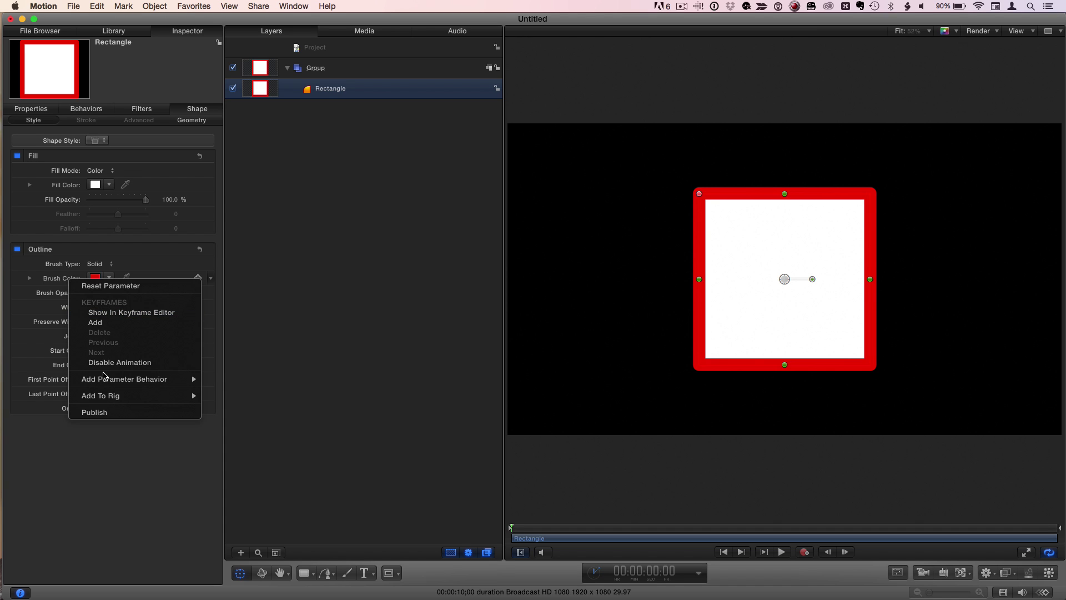
click(109, 412)
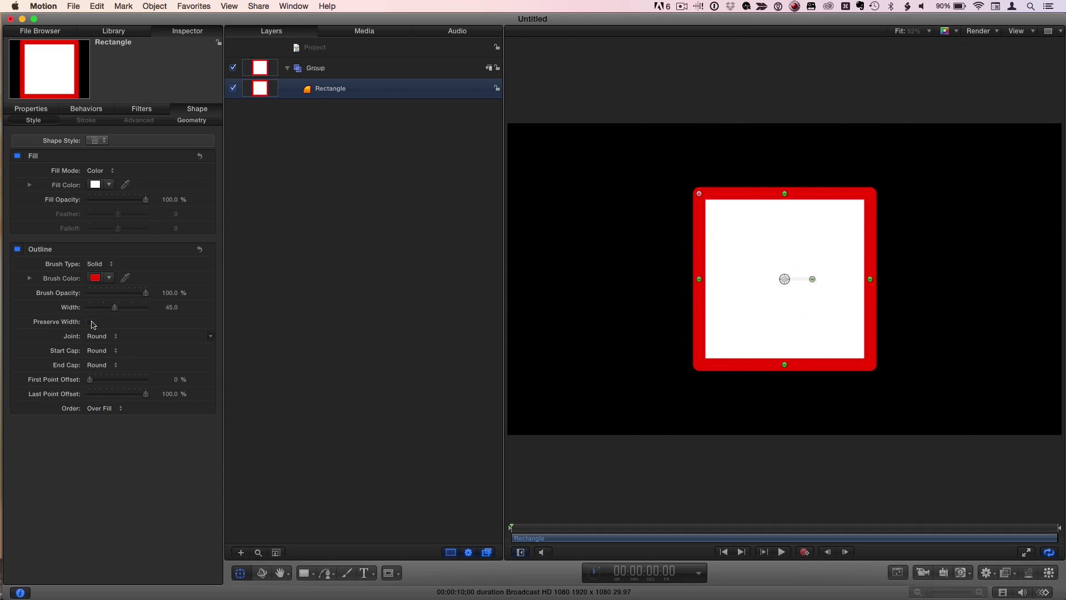
right_click(70, 311)
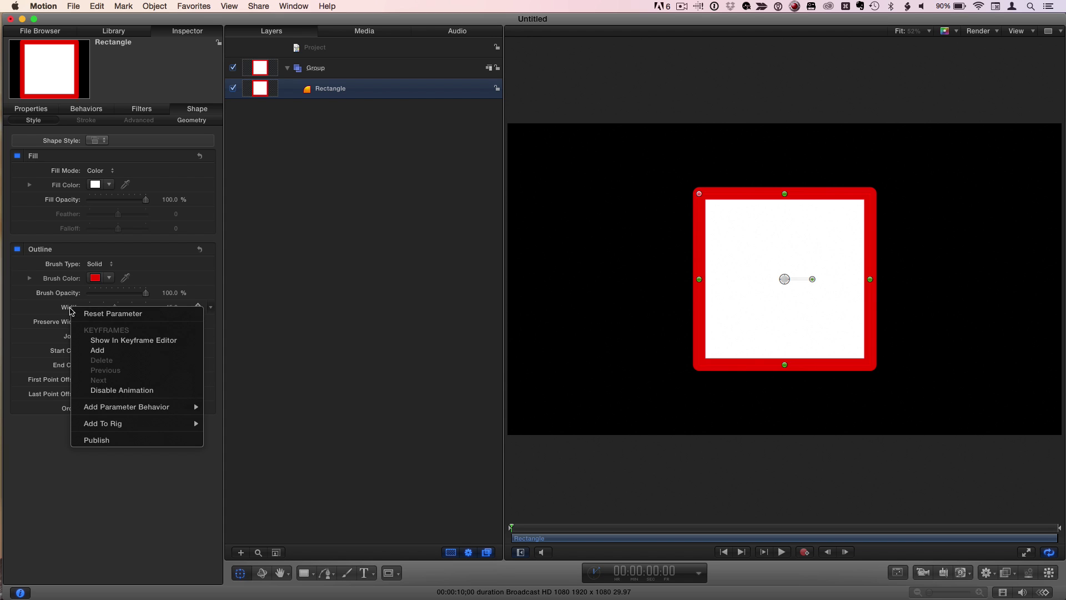
click(94, 440)
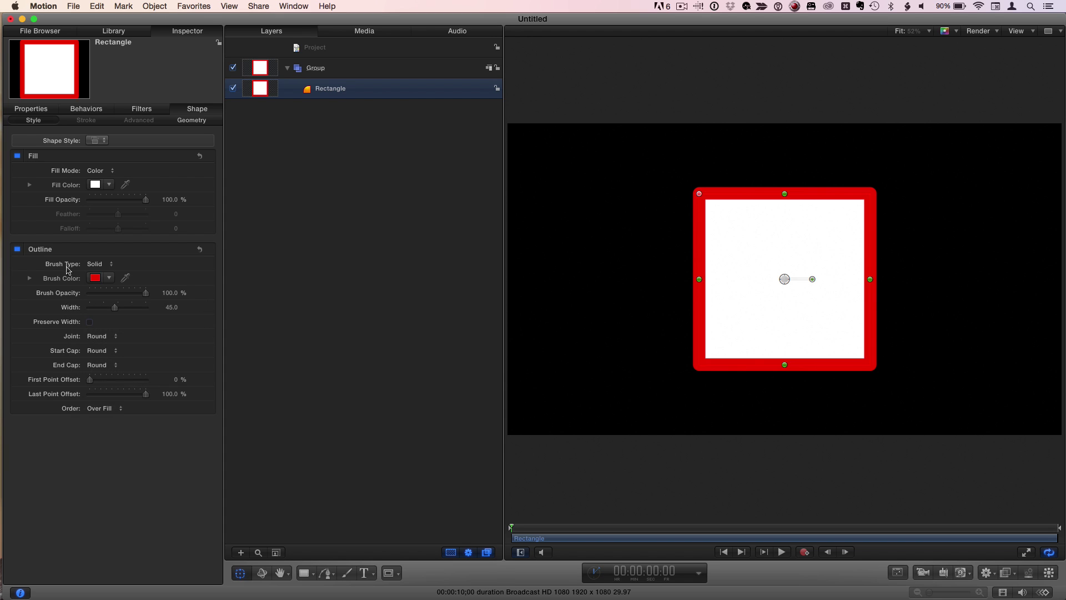
right_click(65, 202)
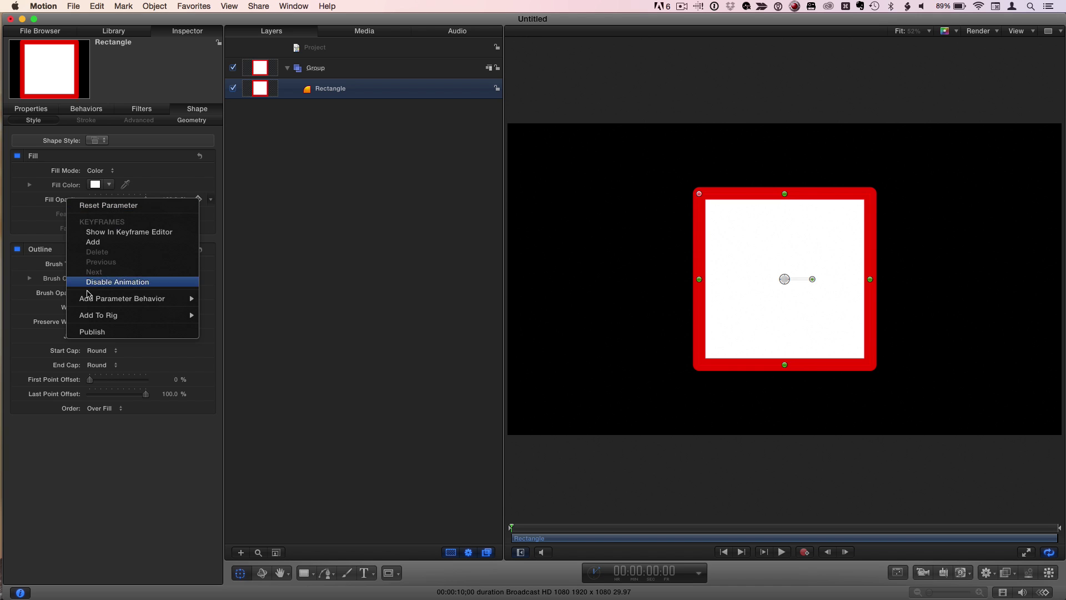
click(94, 332)
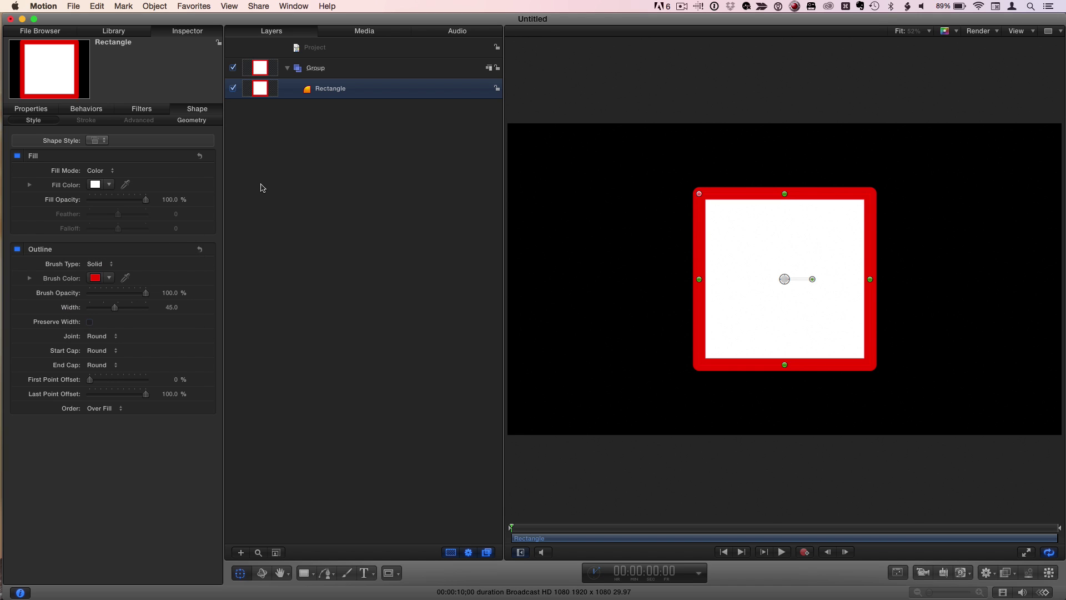
Publish the Position and Rotation transform parameters.
click(40, 110)
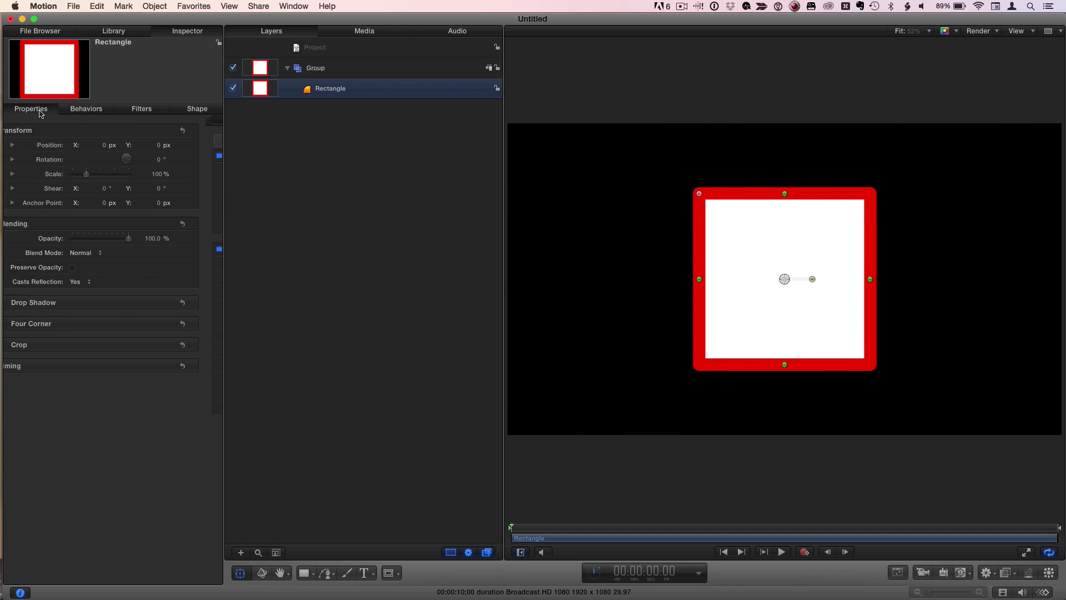
right_click(64, 151)
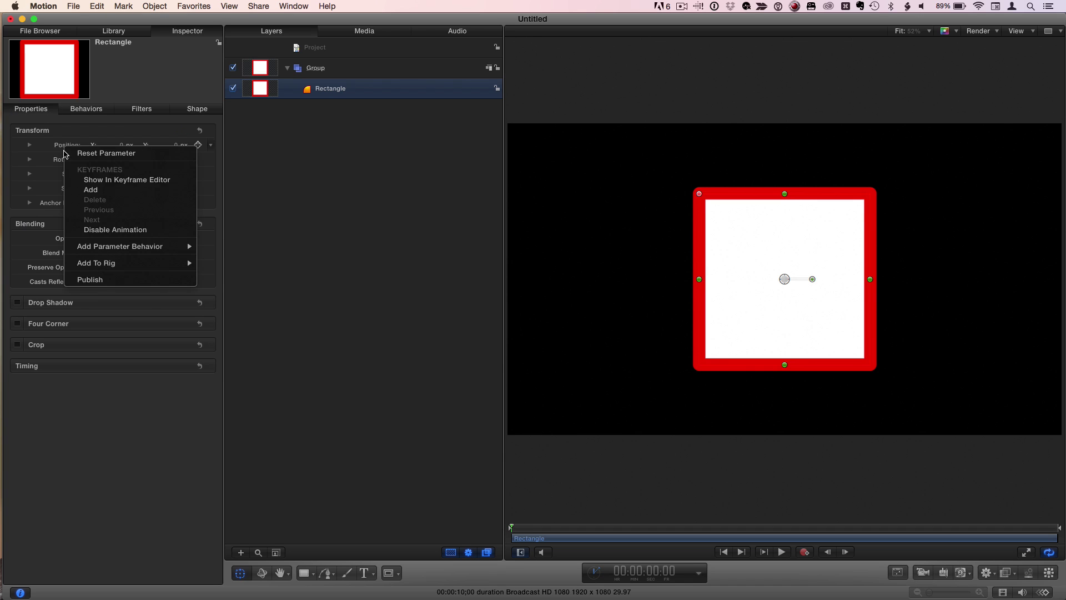
click(100, 280)
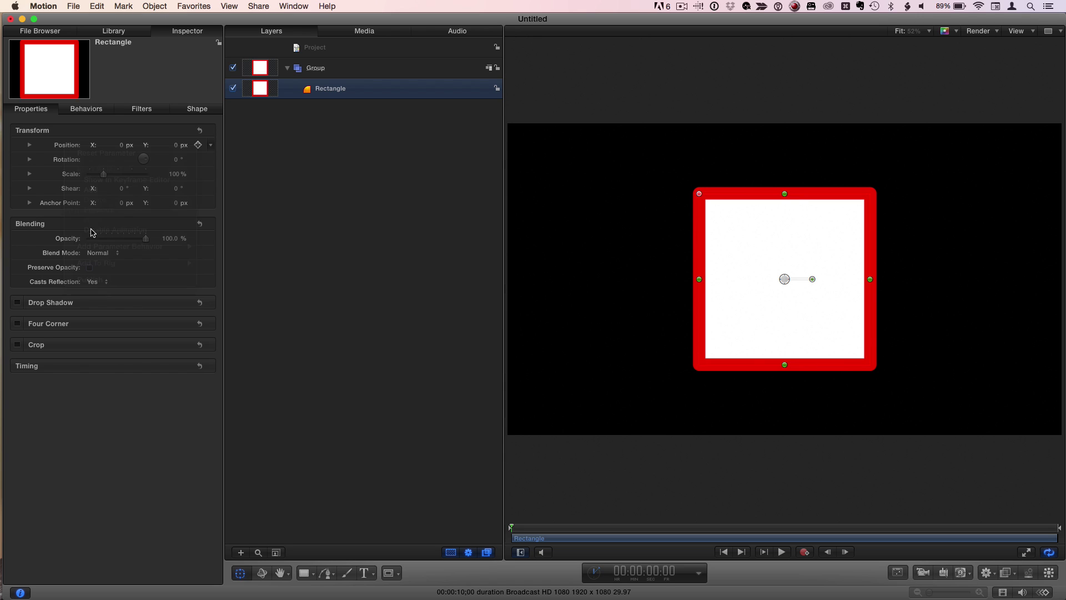
right_click(70, 163)
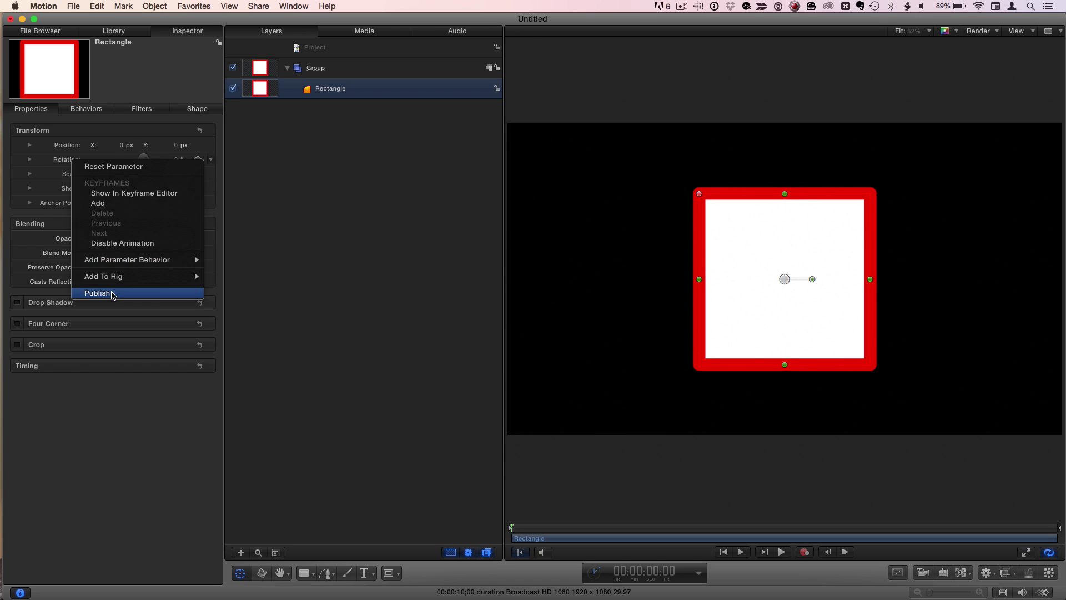
click(114, 292)
click(336, 53)
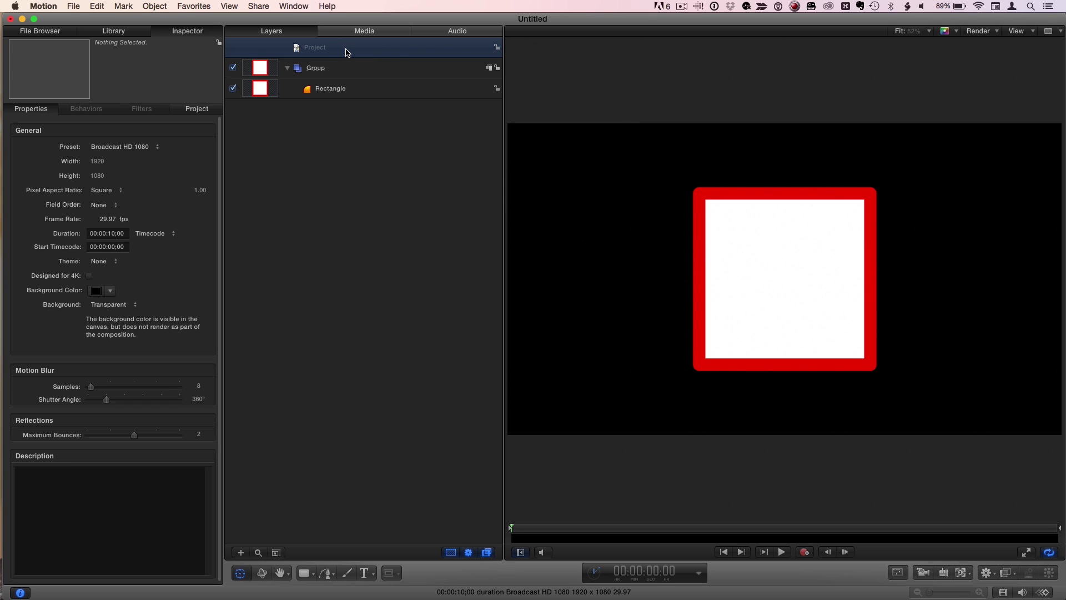
Move Fill Opacity under Fill Color and rename Brush Color to Outline Color.
click(199, 110)
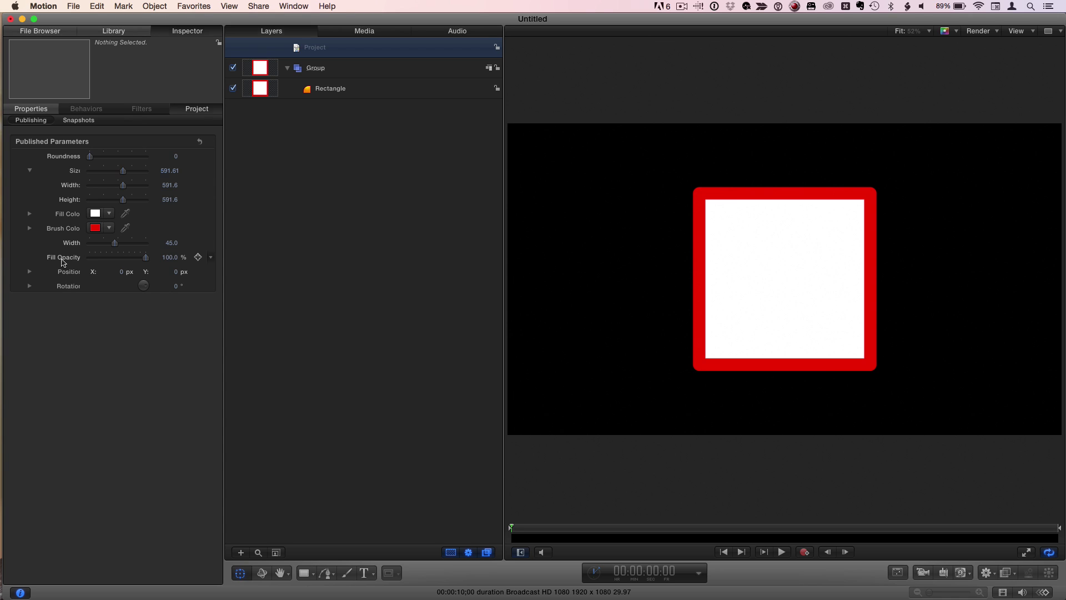
drag(62, 263, 62, 228)
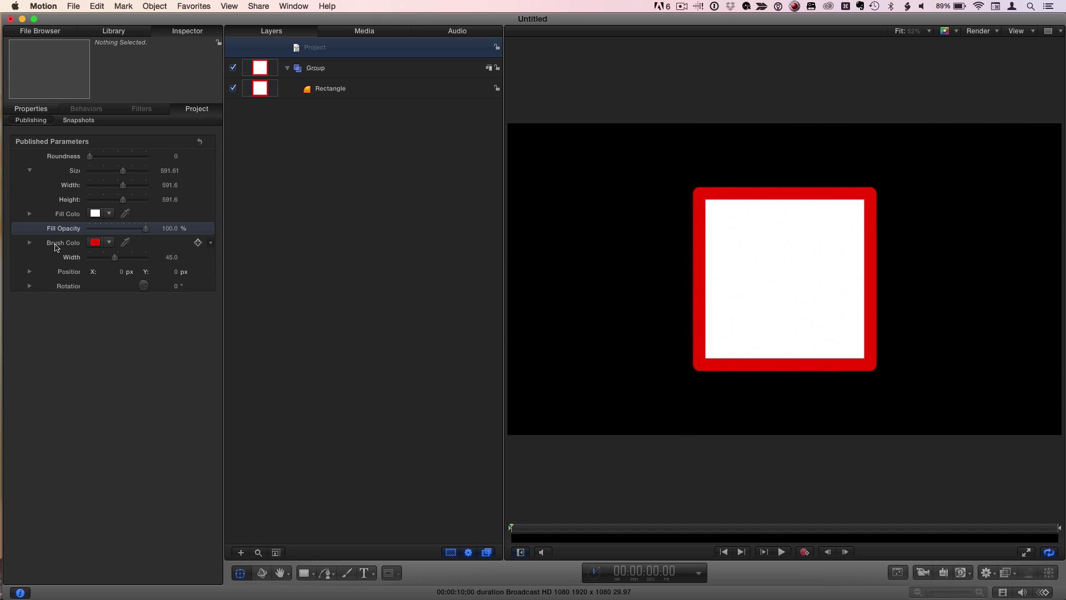
click(56, 244)
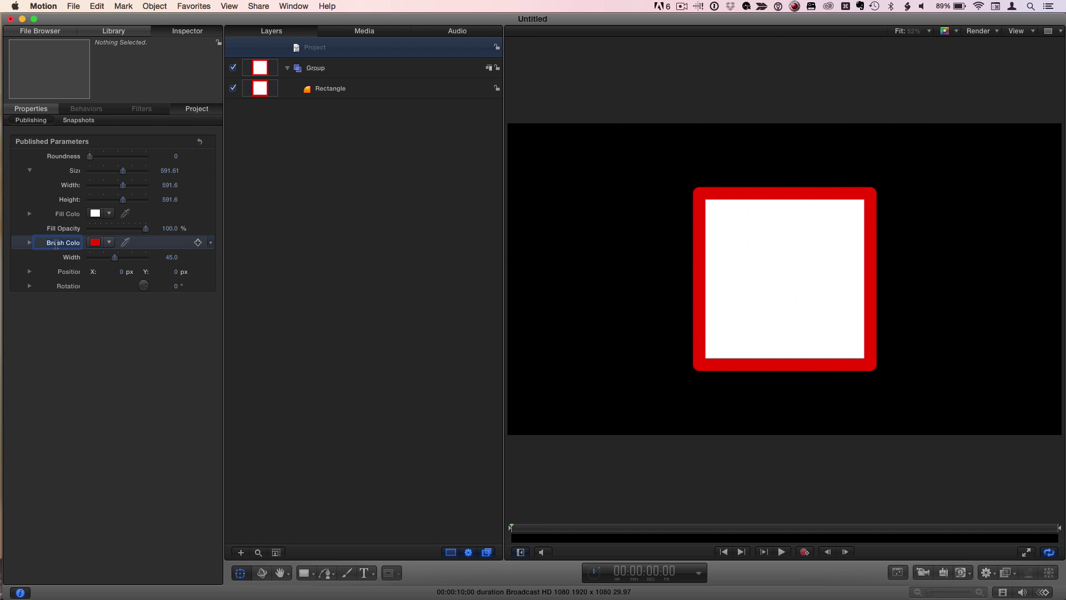
text(Outline Cc)
key(Return)
Open the publish settings and category list, then cancel without publishing.
click(277, 221)
key(super+s)
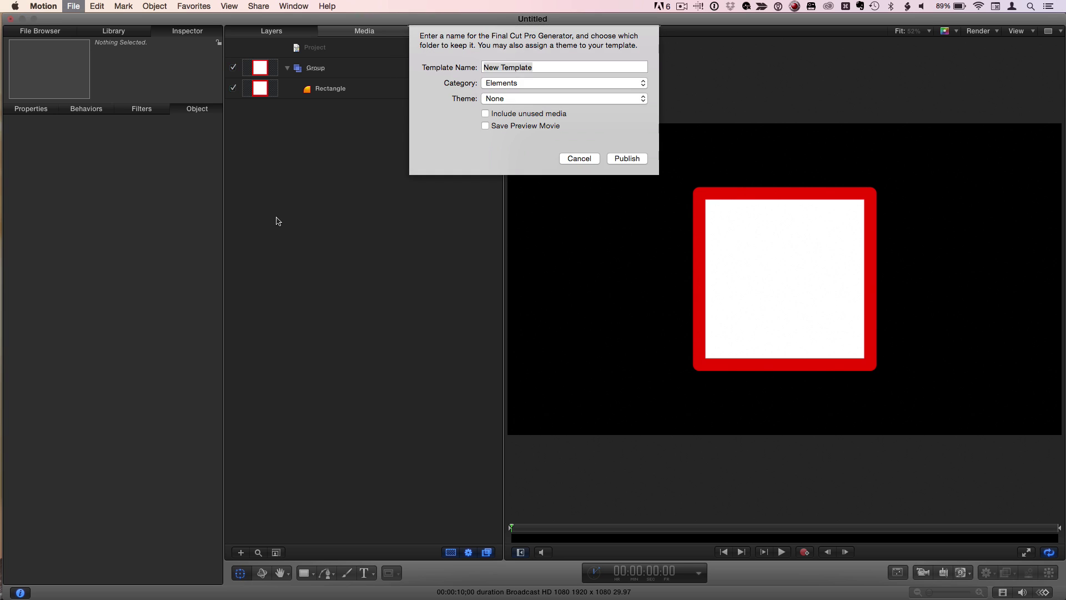
click(510, 82)
click(506, 129)
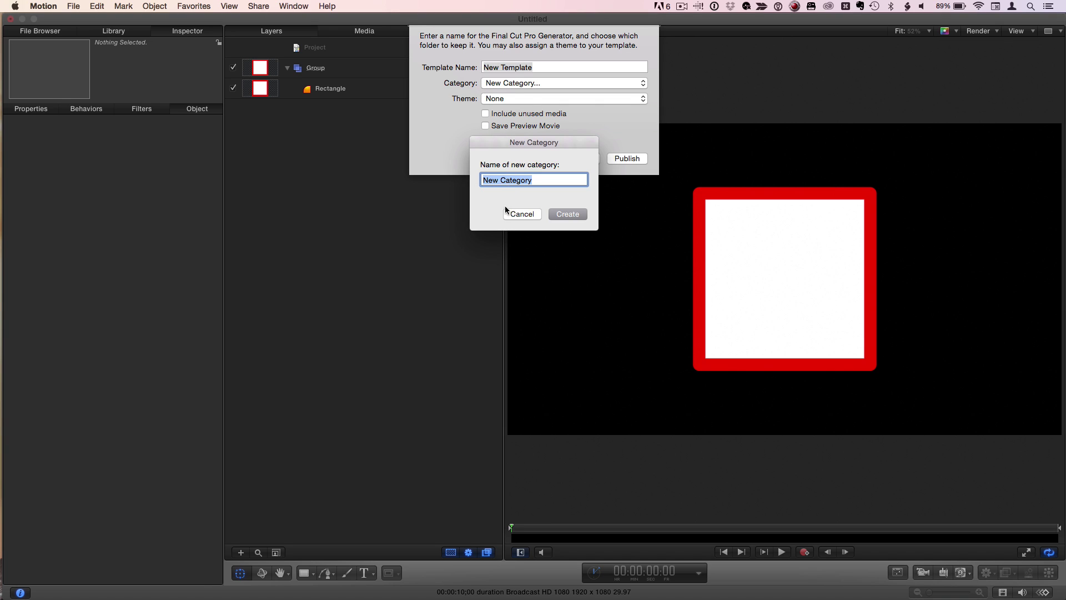
click(517, 214)
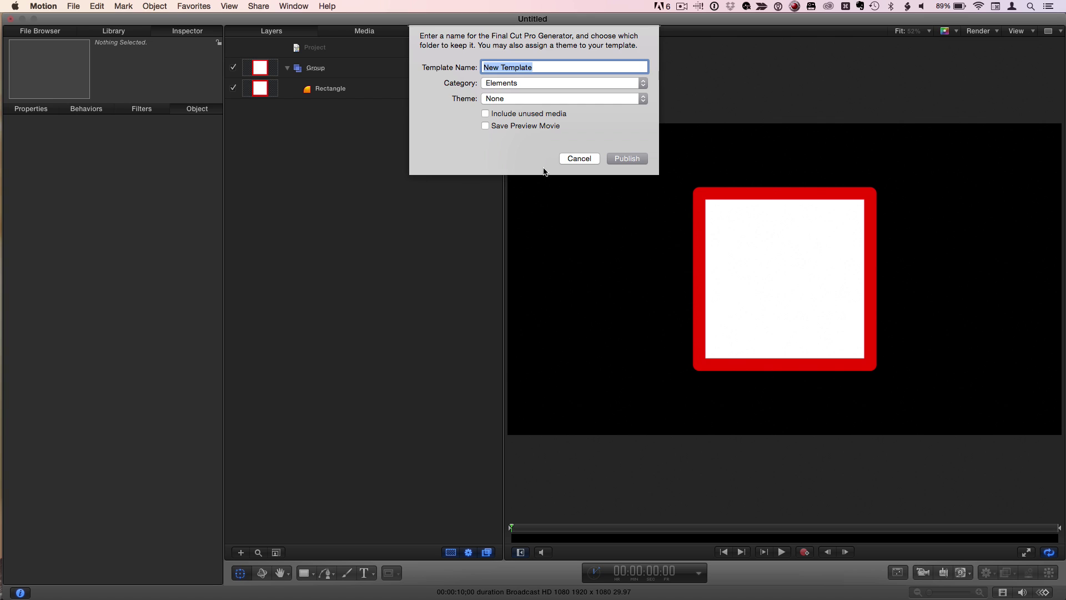
click(568, 158)
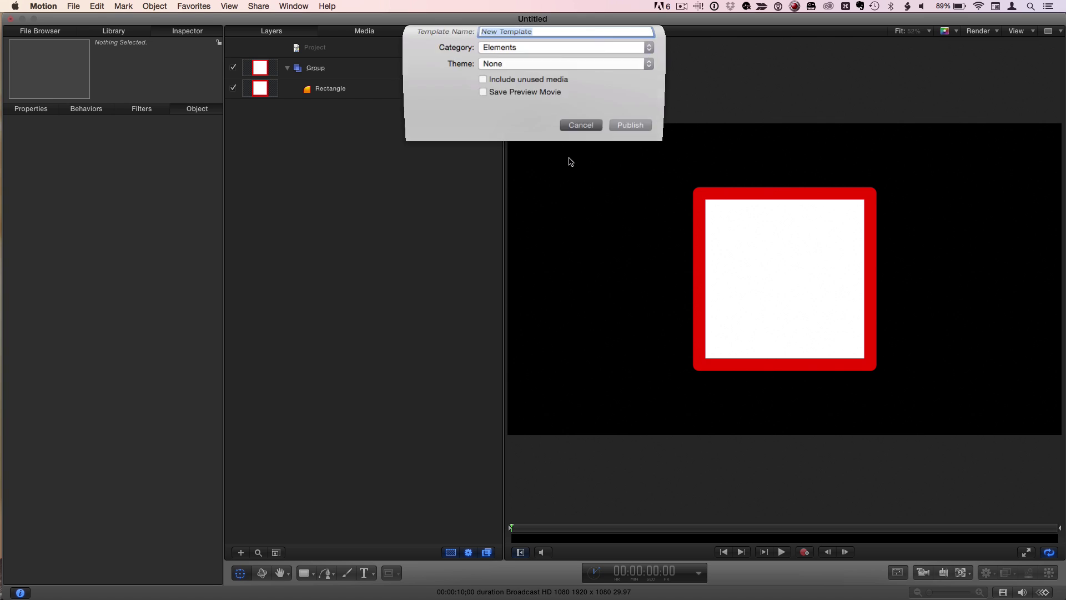
click(358, 55)
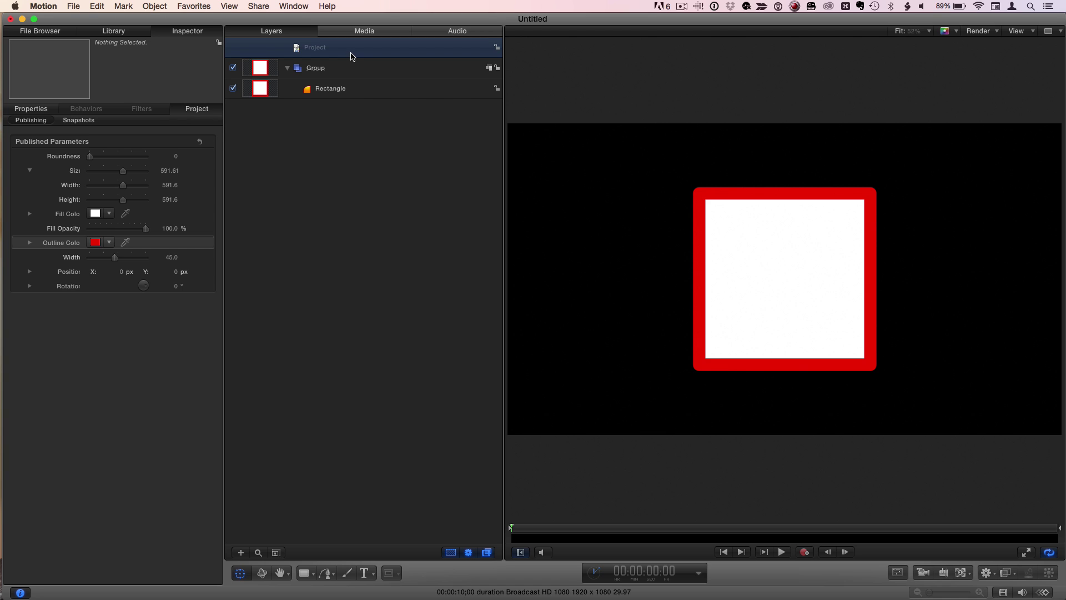
Publish the generator as Rectangle in a new My Shapes category.
key(super+shift+p)
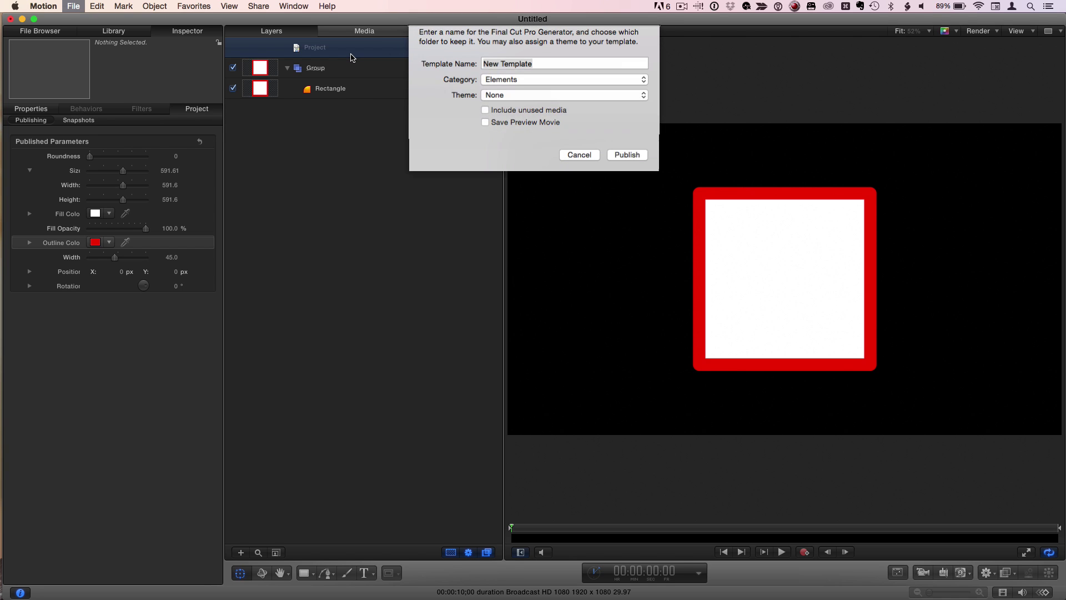
click(524, 83)
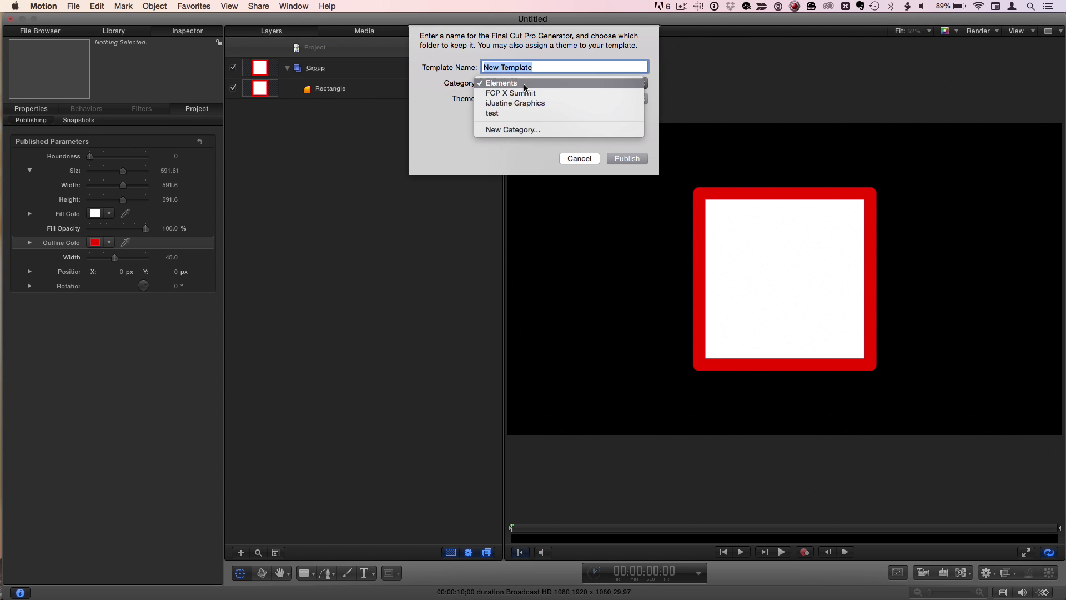
click(524, 129)
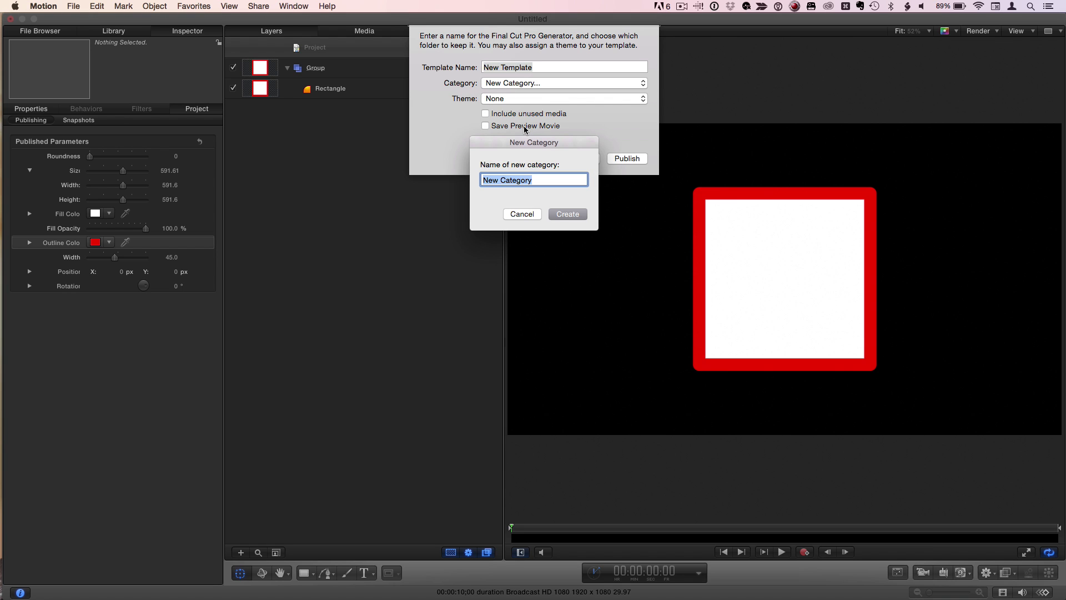
text(My Shapes)
click(568, 214)
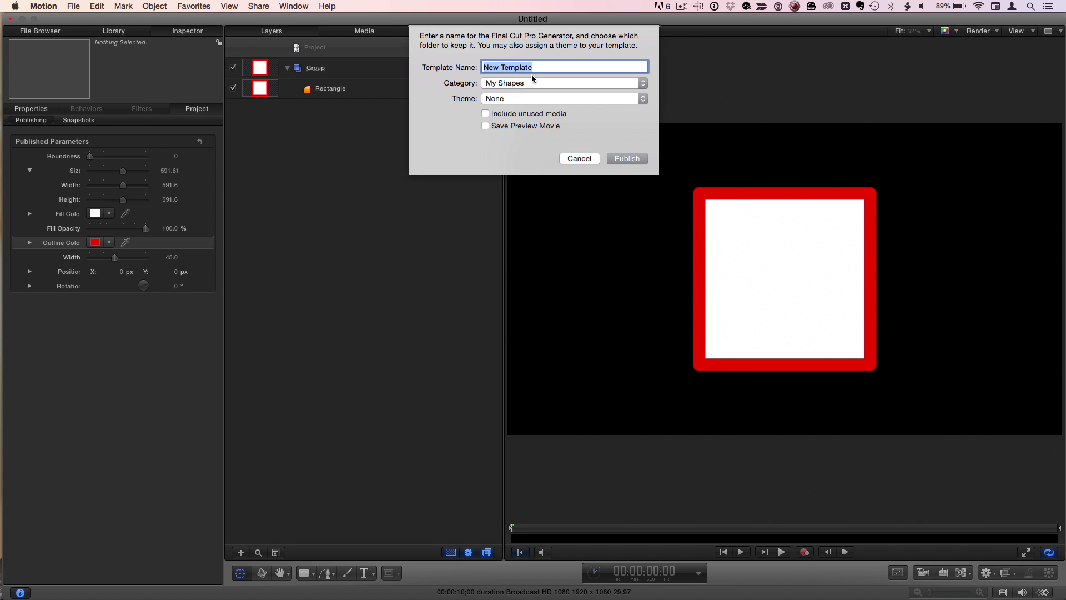
text(S)
click(630, 158)
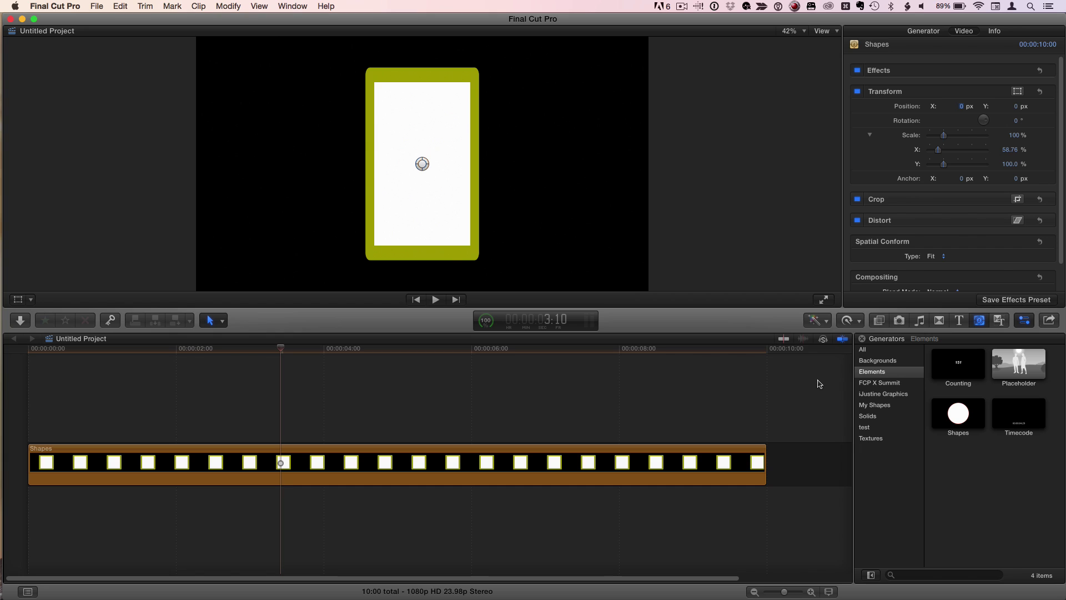
Append the Rectangle generator from My Shapes to the end of the timeline and select it.
click(979, 322)
click(979, 321)
click(876, 405)
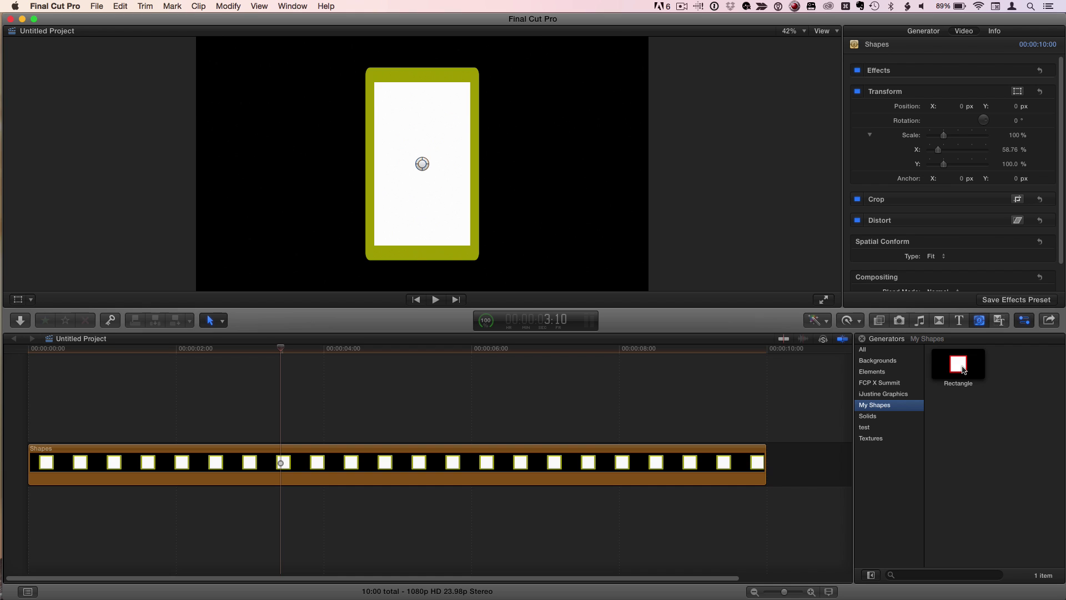
key(e)
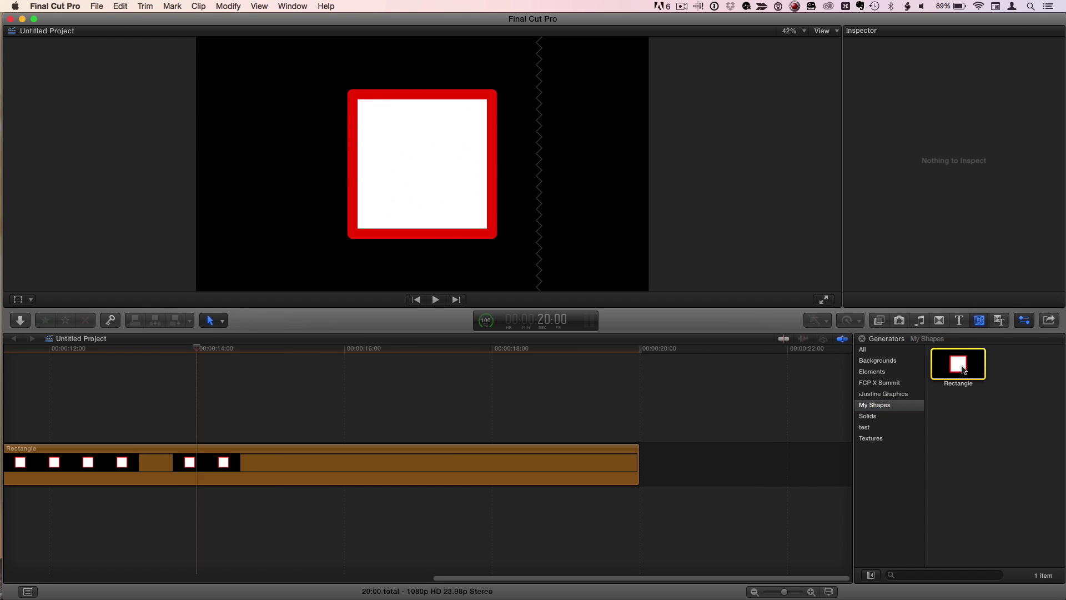
click(331, 350)
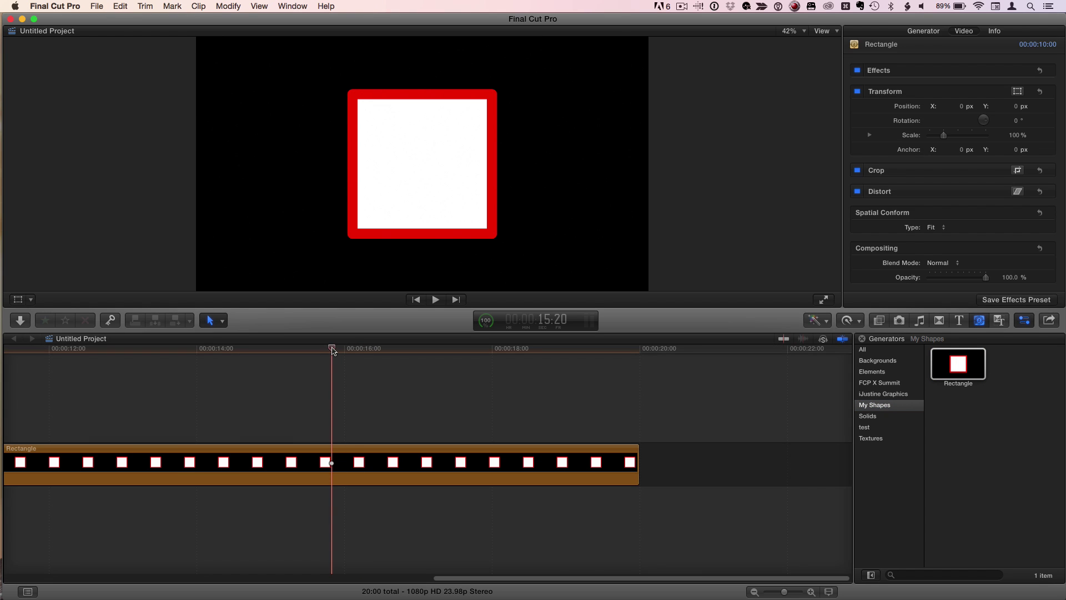
Test a horizontal Scale X stretch, undo it, and show the rectangle's published parameters.
click(870, 136)
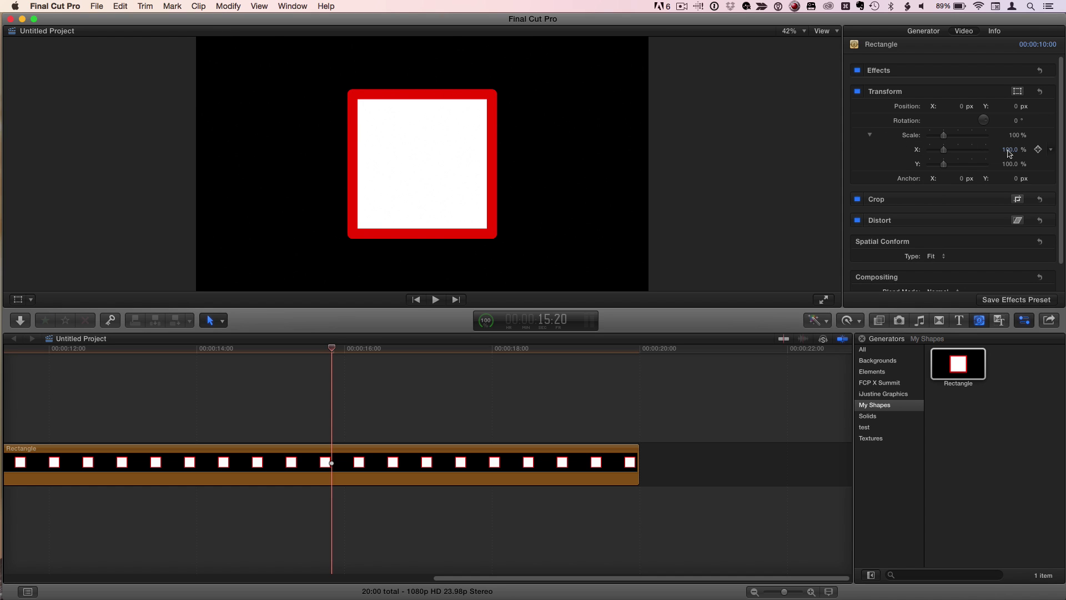
mouse_move(1009, 154)
mouse_down()
mouse_move(983, 153)
mouse_move(1044, 154)
mouse_move(1011, 154)
mouse_up()
key(super+z)
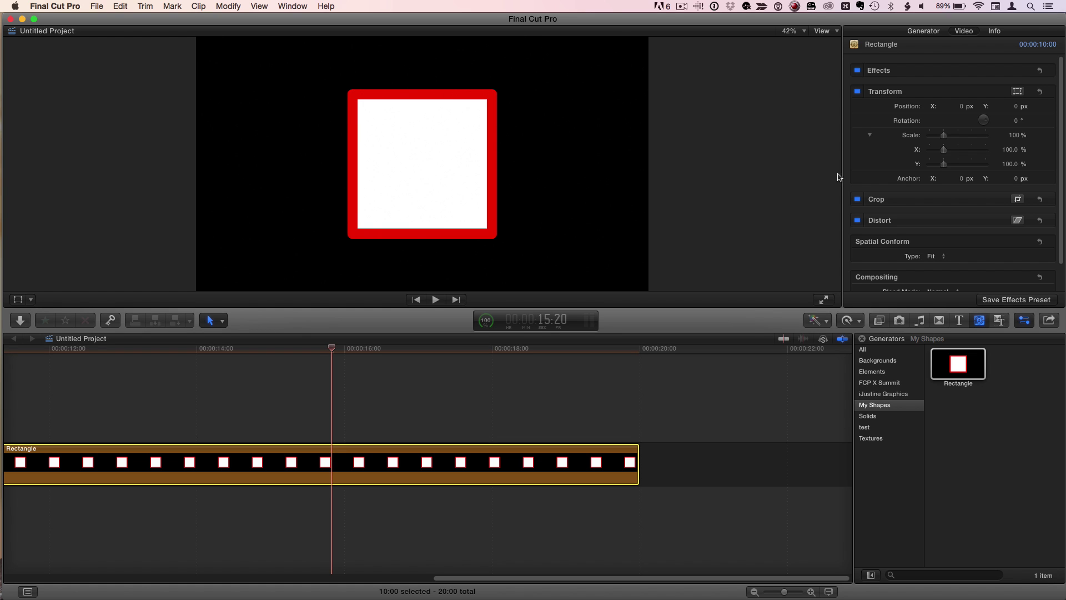
click(869, 136)
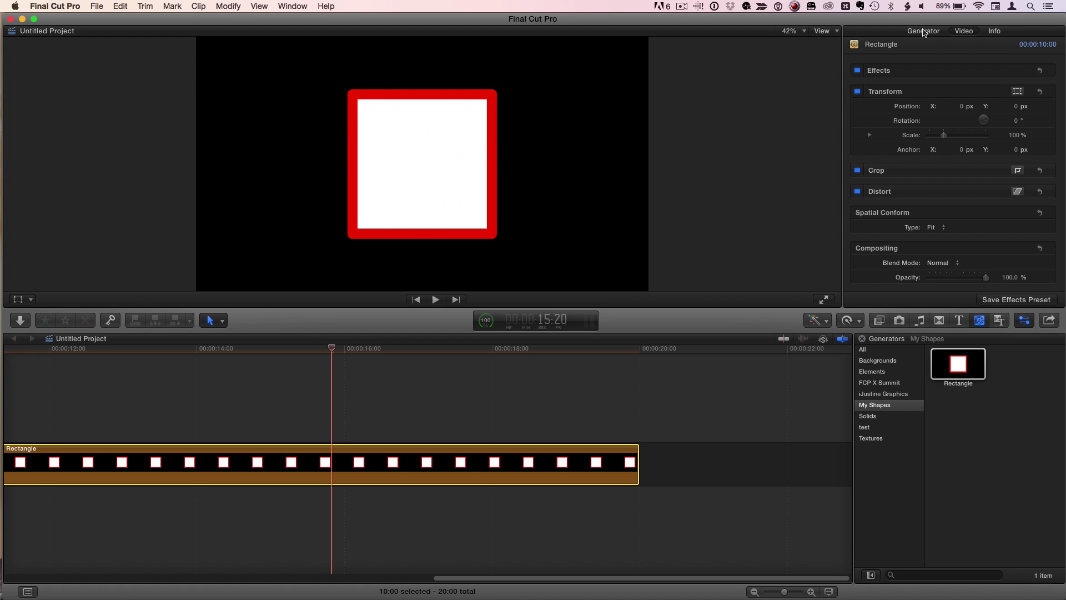
click(894, 32)
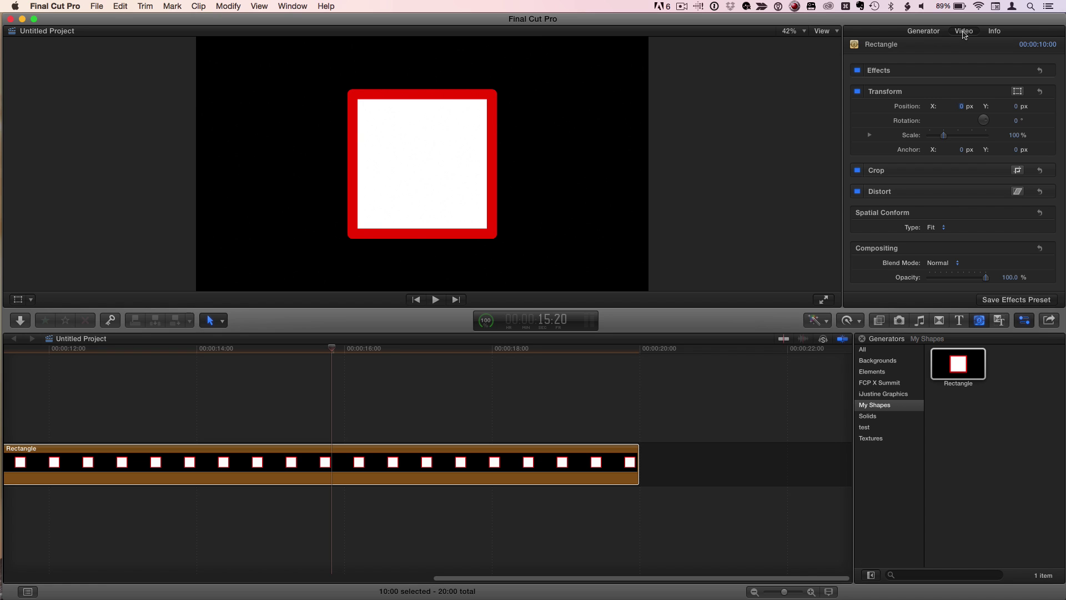
click(930, 33)
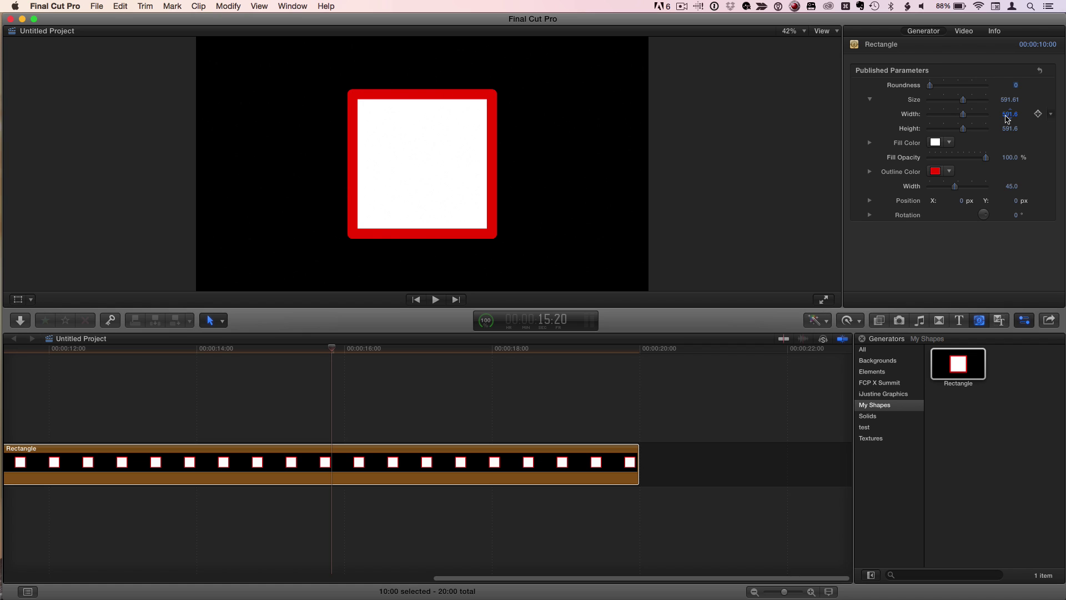
Set Width 1187, Fill Opacity 31.51%, green outline, Position X -10 and Rotation 15°.
mouse_move(1007, 118)
mouse_down()
mouse_move(1057, 119)
mouse_move(971, 118)
mouse_move(1044, 118)
mouse_move(1006, 118)
mouse_up()
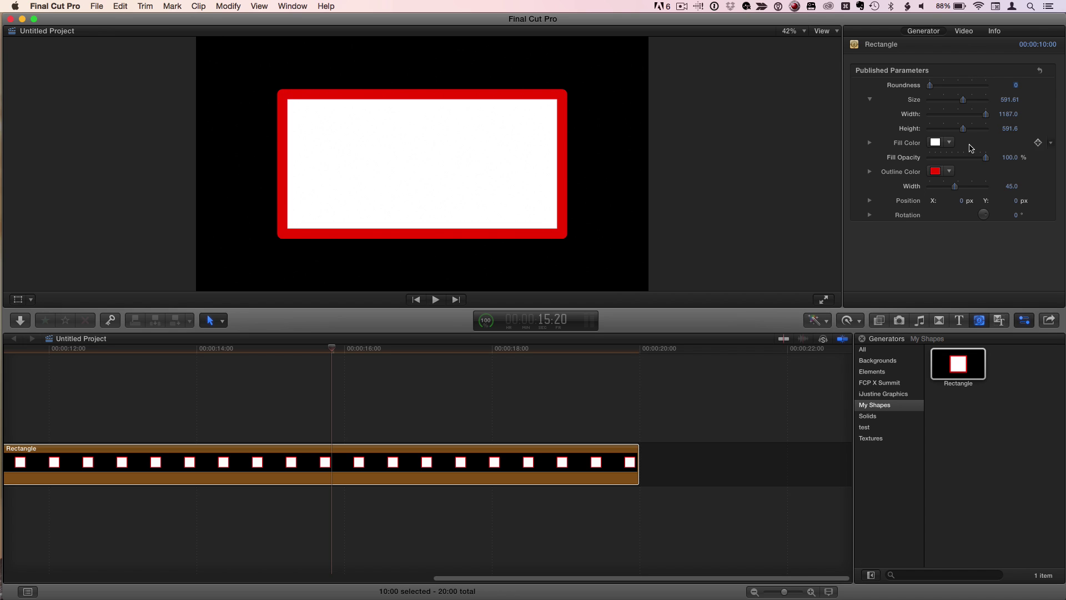
drag(979, 159, 947, 159)
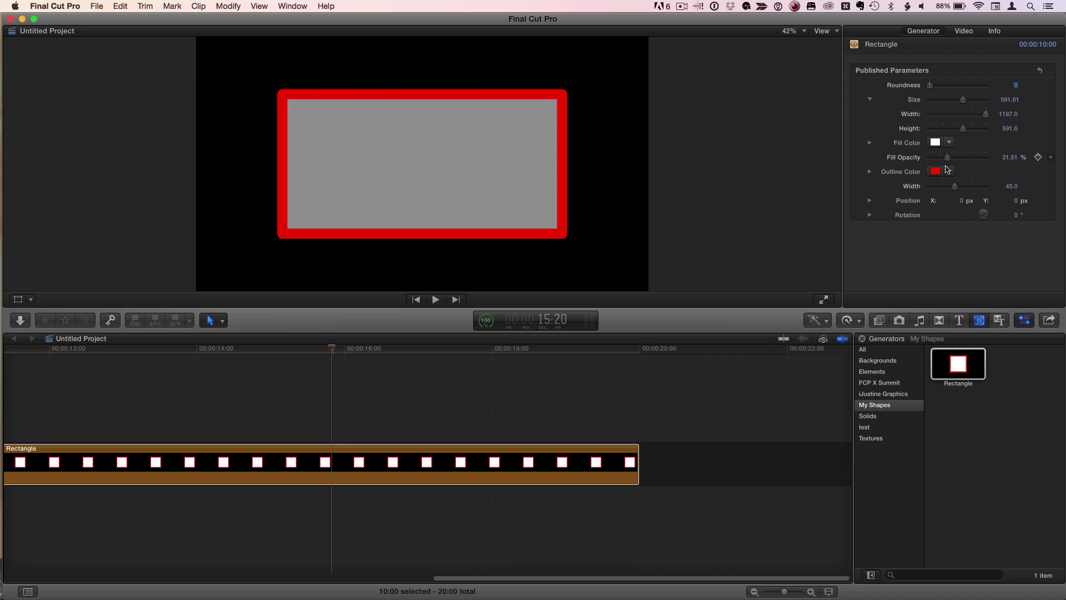
click(949, 172)
click(977, 210)
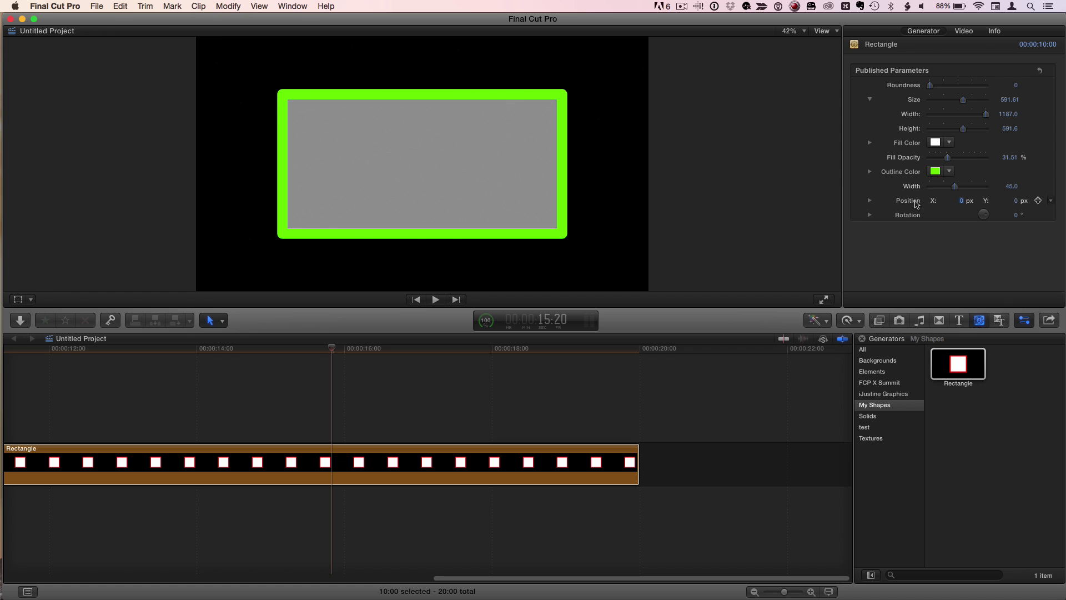
drag(962, 203, 1023, 237)
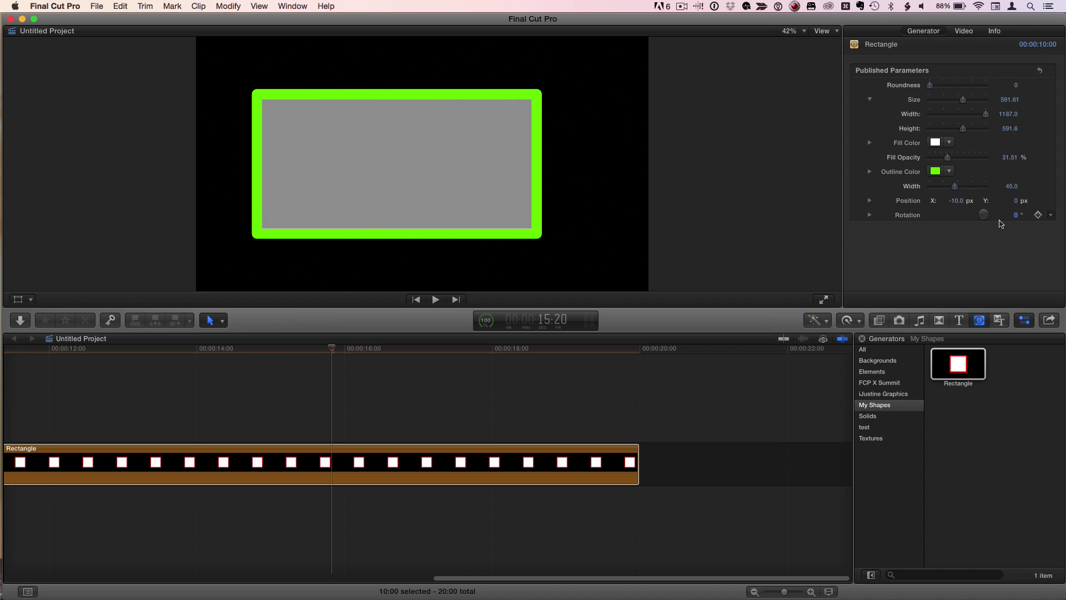
mouse_move(1016, 217)
mouse_down()
mouse_move(1016, 189)
mouse_move(1016, 218)
mouse_up()
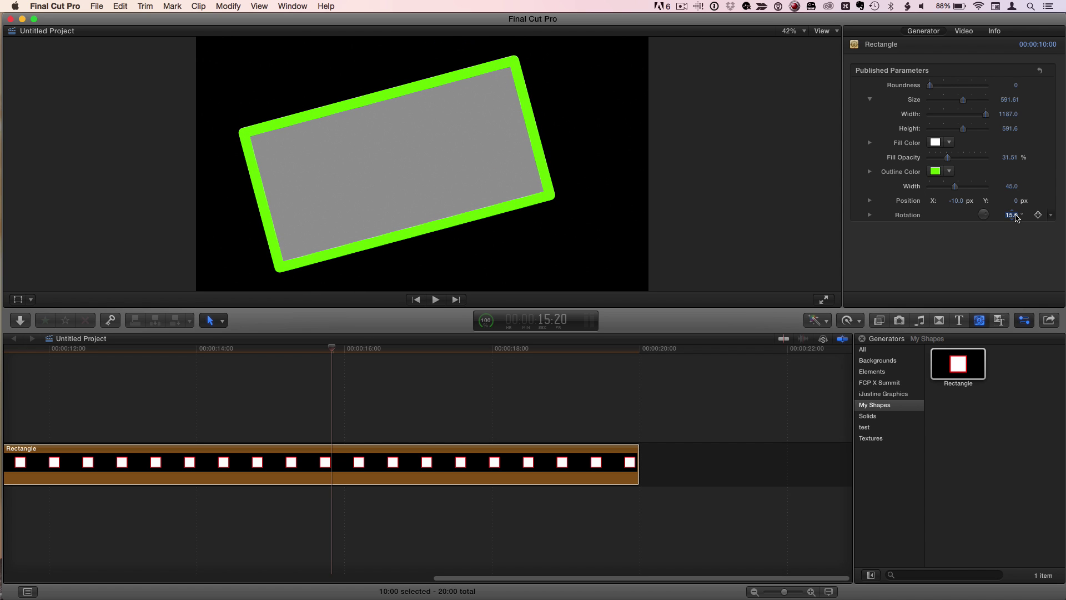